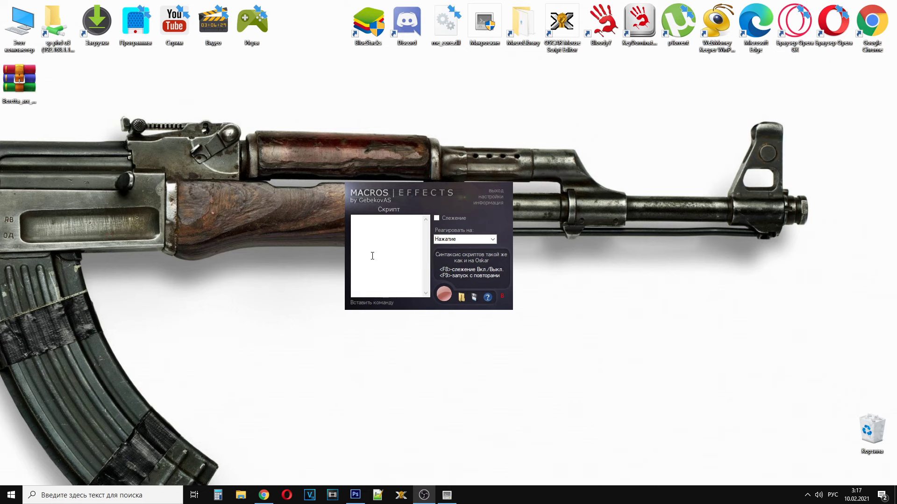
Switch to Chrome and review the Macros Effects download page on doomxtf.com, with its available program versions, before returning to the desktop
{"action": "left_click_drag", "start_coordinate": [436, 190], "coordinate": [416, 192]}
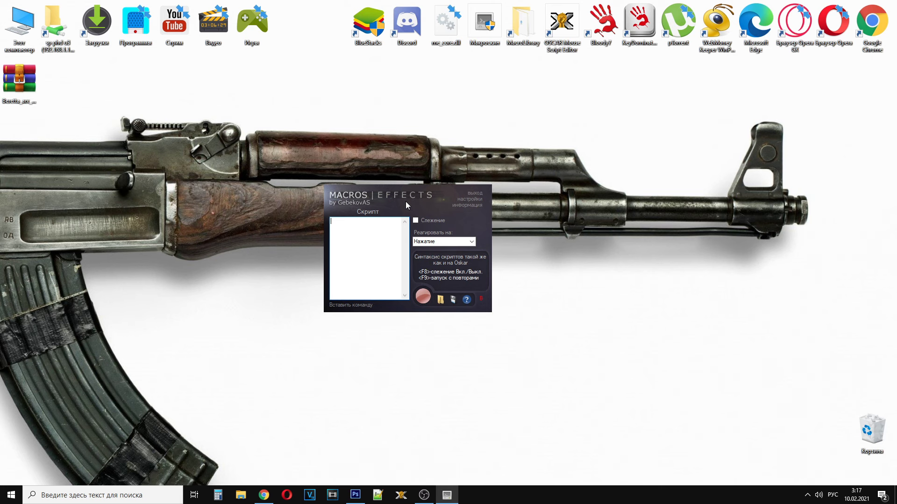
{"action": "left_click", "coordinate": [264, 495]}
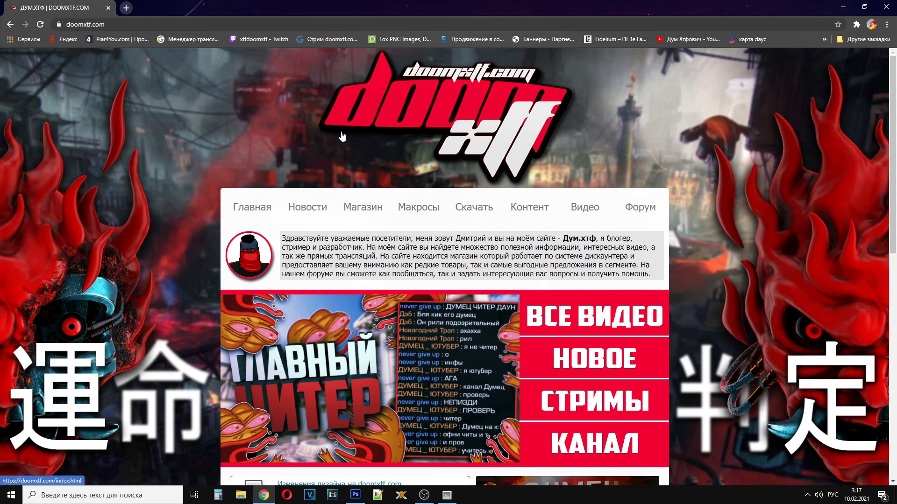
{"action": "left_click", "coordinate": [474, 213]}
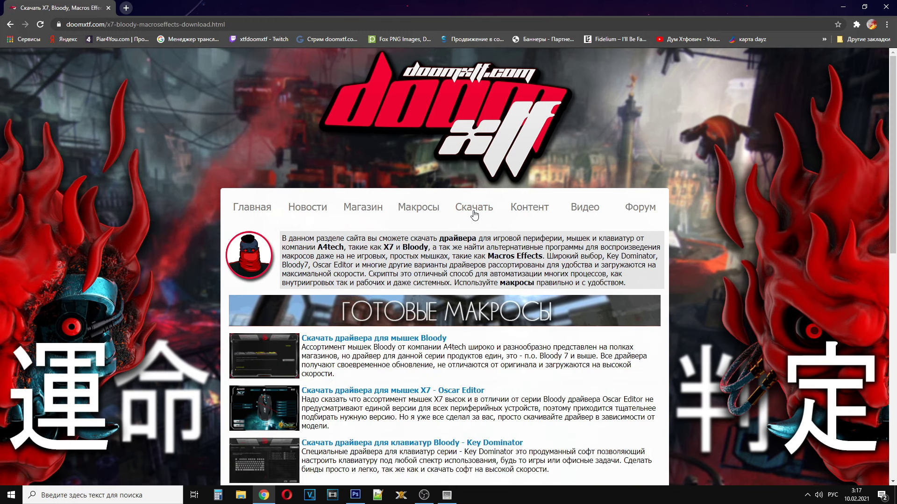
{"action": "scroll", "coordinate": [475, 214], "scroll_direction": "down", "scroll_amount": 3}
{"action": "left_click", "coordinate": [474, 215]}
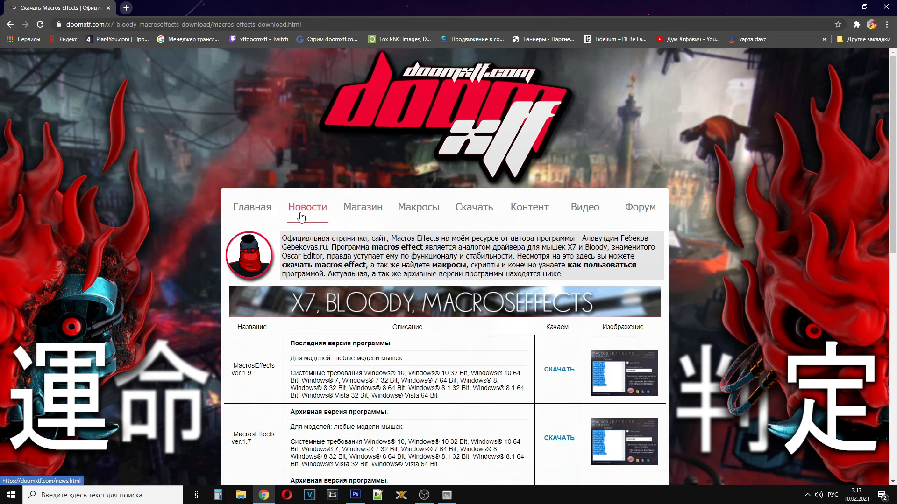
{"action": "scroll", "coordinate": [891, 227], "scroll_direction": "down", "scroll_amount": 5}
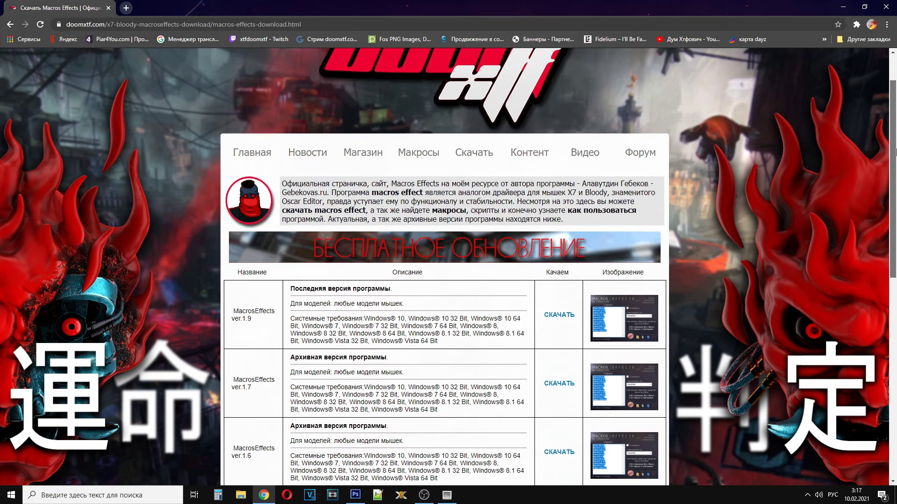
{"action": "left_click_drag", "start_coordinate": [892, 227], "coordinate": [895, 189]}
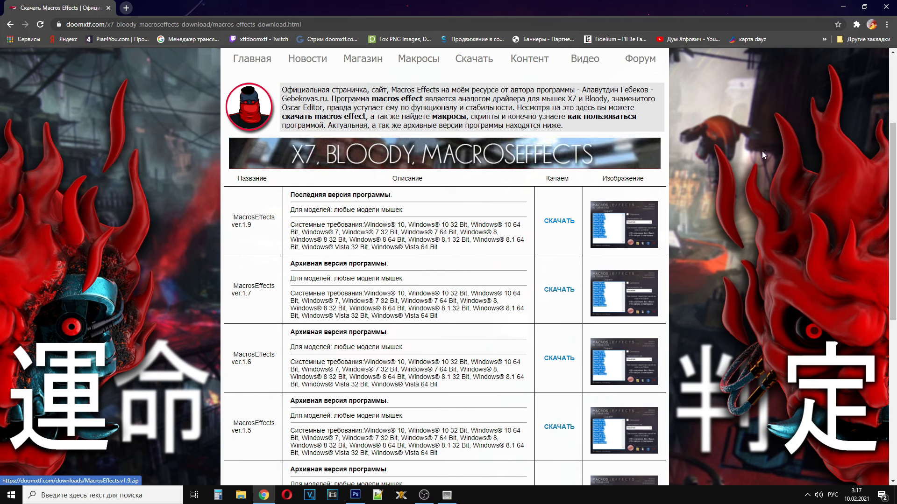
{"action": "left_click", "coordinate": [843, 7]}
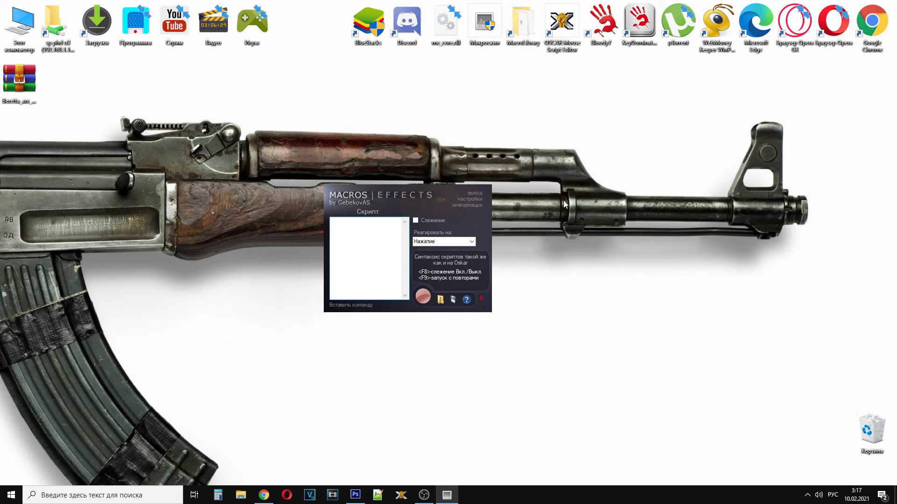
Extract Beretta_arx_28sens_x2.0_17sens_x1.2_by_doomxtf.com.rar into a folder of the same name on the desktop
{"action": "left_click_drag", "start_coordinate": [397, 188], "coordinate": [405, 211]}
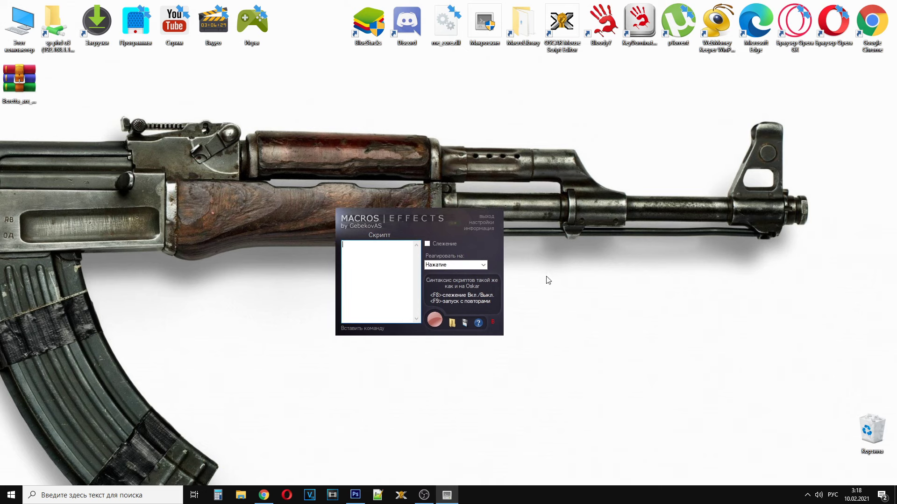
{"action": "right_click", "coordinate": [173, 217]}
{"action": "left_click", "coordinate": [174, 185]}
{"action": "left_click", "coordinate": [28, 93]}
{"action": "double_click", "coordinate": [28, 92]}
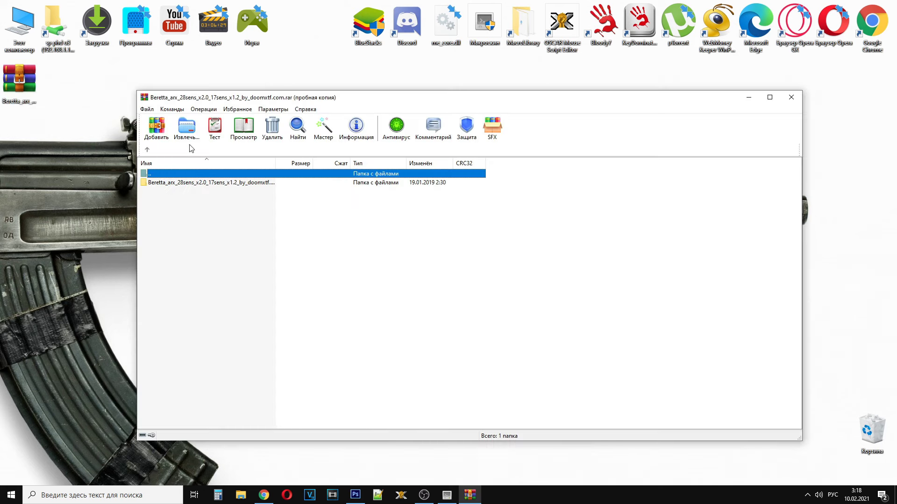
{"action": "left_click", "coordinate": [187, 128]}
{"action": "left_click", "coordinate": [517, 217]}
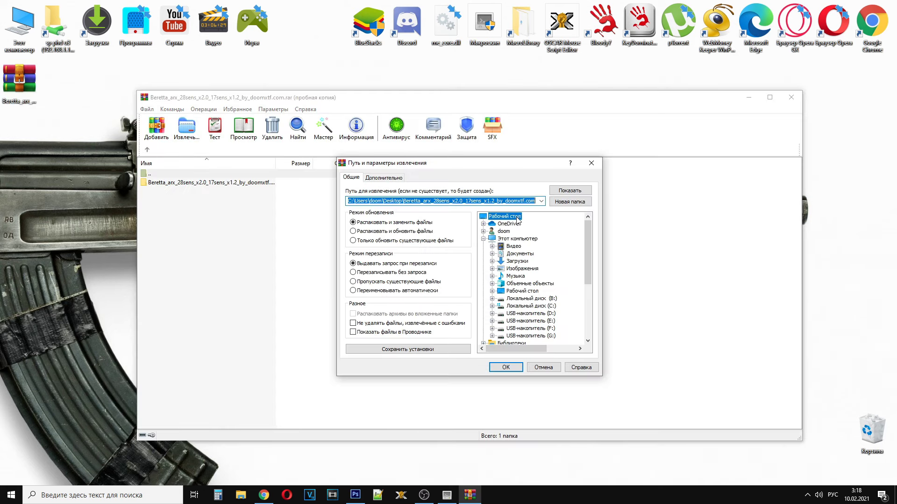
{"action": "left_click", "coordinate": [506, 368]}
{"action": "left_click", "coordinate": [791, 97]}
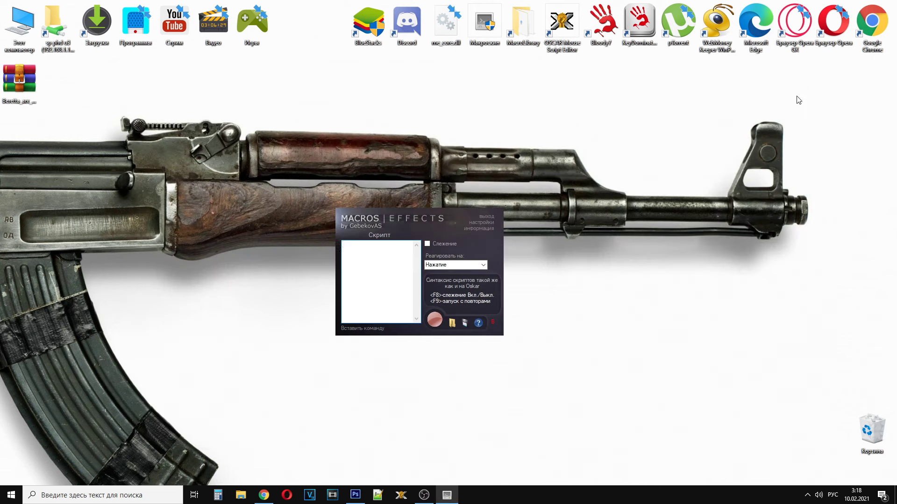
Move the Beretta .amc macro file from the extracted folder's "X7 и Bloody" subfolder to the desktop
{"action": "double_click", "coordinate": [18, 140]}
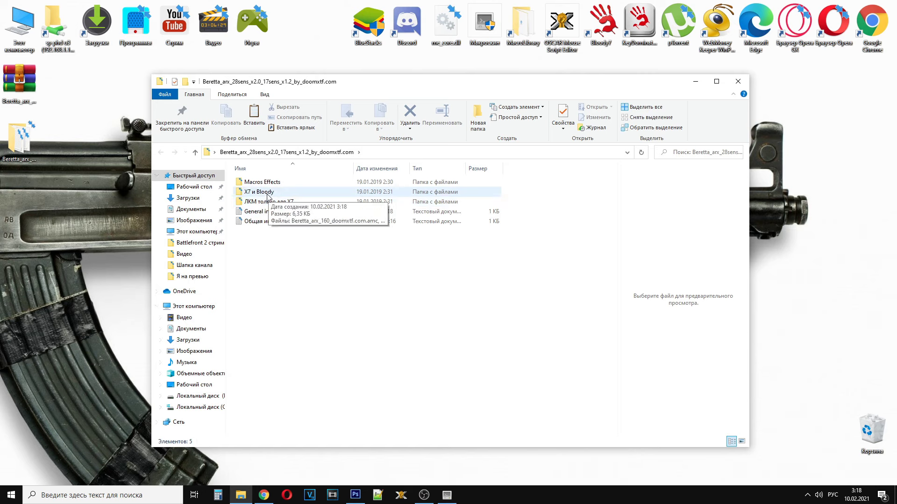
{"action": "double_click", "coordinate": [267, 191]}
{"action": "left_click_drag", "start_coordinate": [280, 182], "coordinate": [73, 148]}
{"action": "key", "text": "alt+Left"}
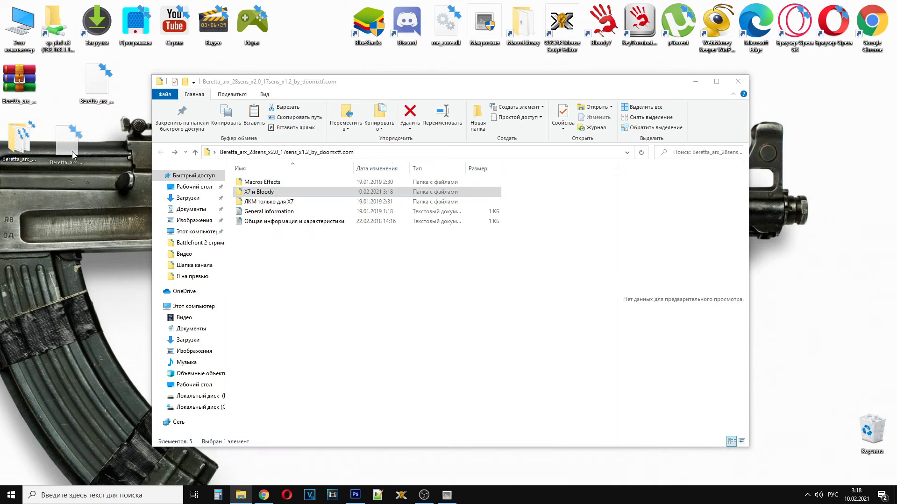
Move the "Скопировать в программу(MacrosEffects)" text file from the Macros Effects subfolder to the desktop and place both macro files beside the macro window
{"action": "double_click", "coordinate": [262, 182]}
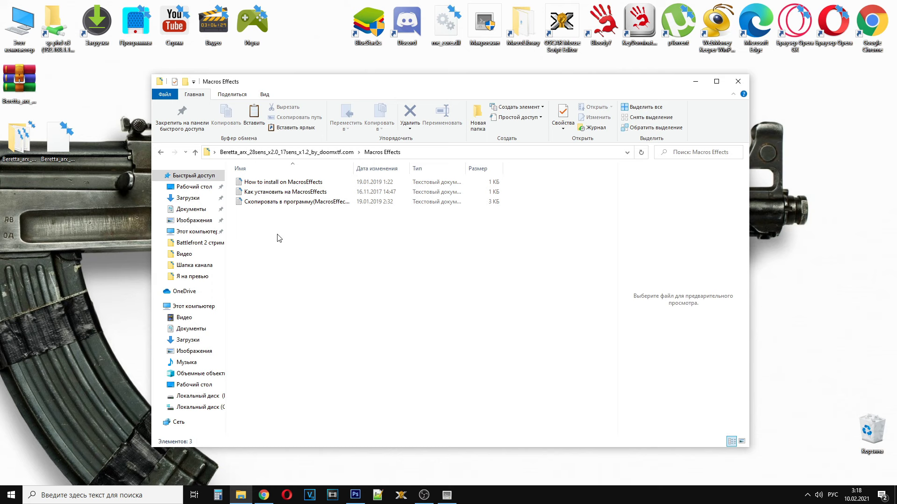
{"action": "left_click_drag", "start_coordinate": [283, 203], "coordinate": [58, 89]}
{"action": "left_click", "coordinate": [739, 84]}
{"action": "left_click_drag", "start_coordinate": [135, 176], "coordinate": [57, 85]}
{"action": "left_click_drag", "start_coordinate": [58, 85], "coordinate": [260, 254]}
{"action": "left_click", "coordinate": [199, 196]}
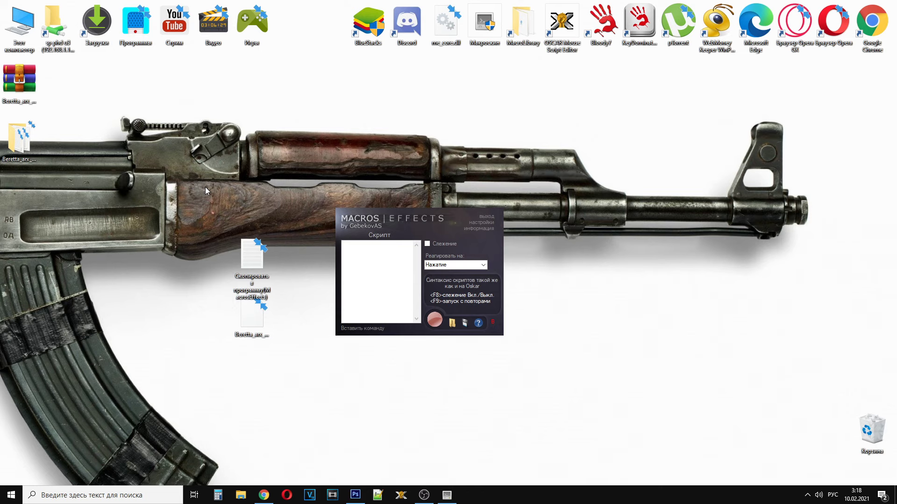
Examine the script in the "Скопировать в программу(MacrosEffects)" text file and the type of the Beretta .amc file
{"action": "double_click", "coordinate": [248, 265]}
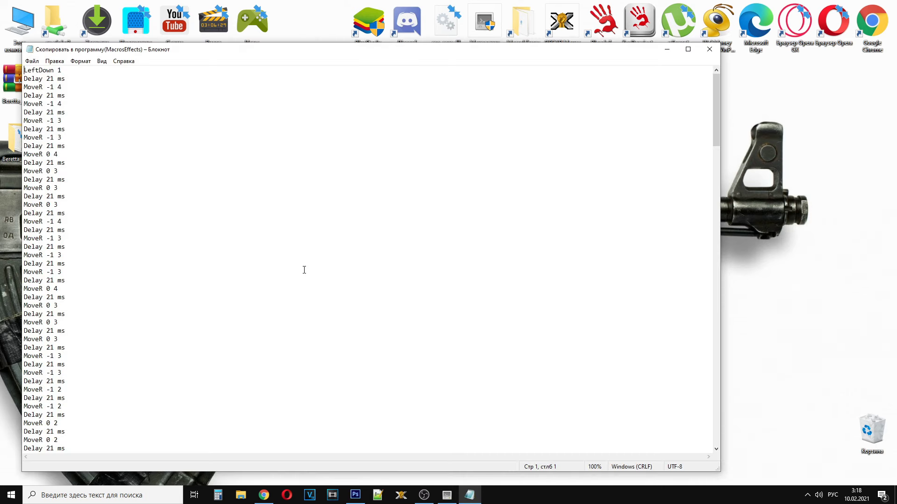
{"action": "left_click_drag", "start_coordinate": [719, 106], "coordinate": [739, 73]}
{"action": "left_click", "coordinate": [713, 53]}
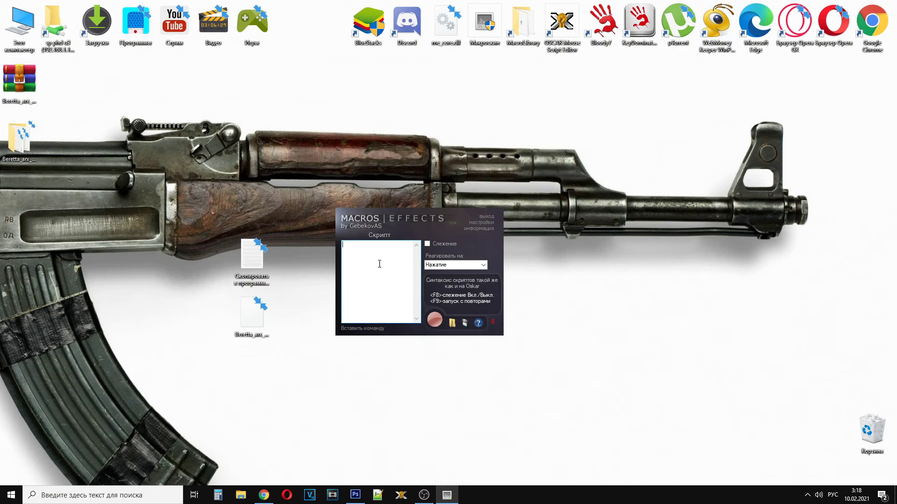
{"action": "left_click", "coordinate": [261, 327]}
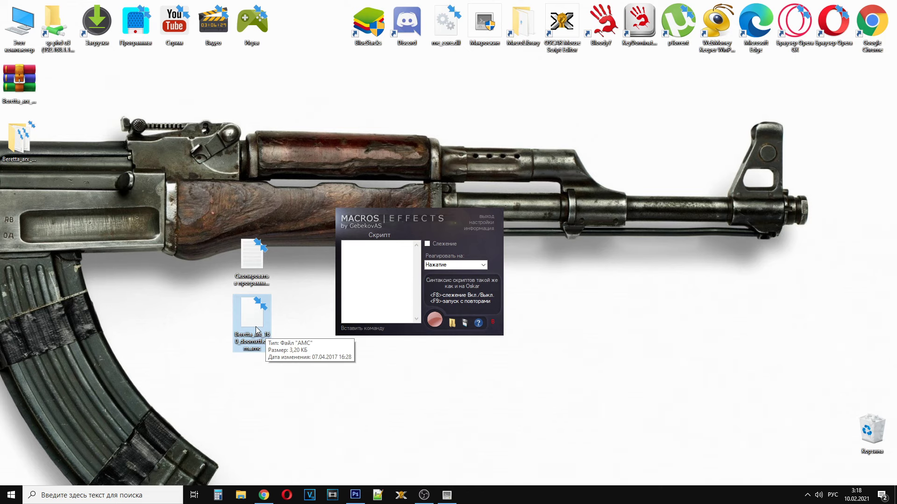
{"action": "left_click", "coordinate": [190, 306]}
Copy the whole script from the "Скопировать в программу(MacrosEffects)" text file into the Macros Effects script field
{"action": "left_click", "coordinate": [252, 258]}
{"action": "double_click", "coordinate": [254, 260]}
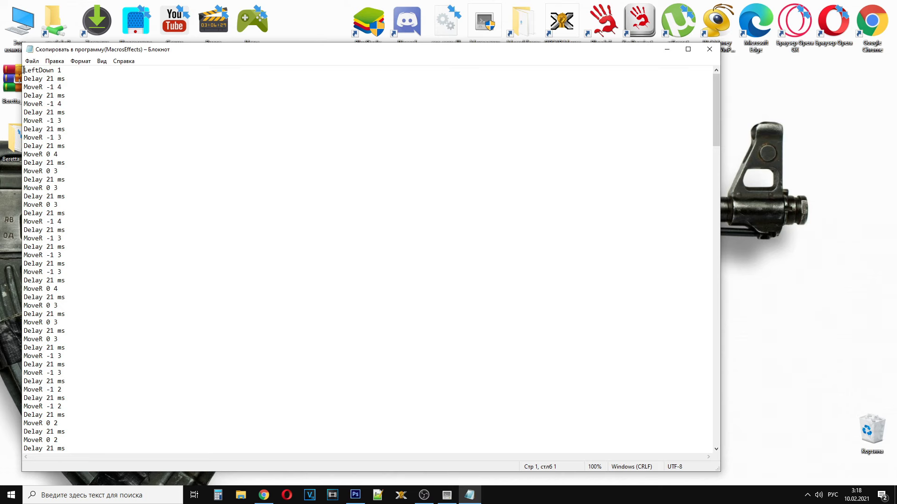
{"action": "left_click_drag", "start_coordinate": [24, 70], "coordinate": [238, 460]}
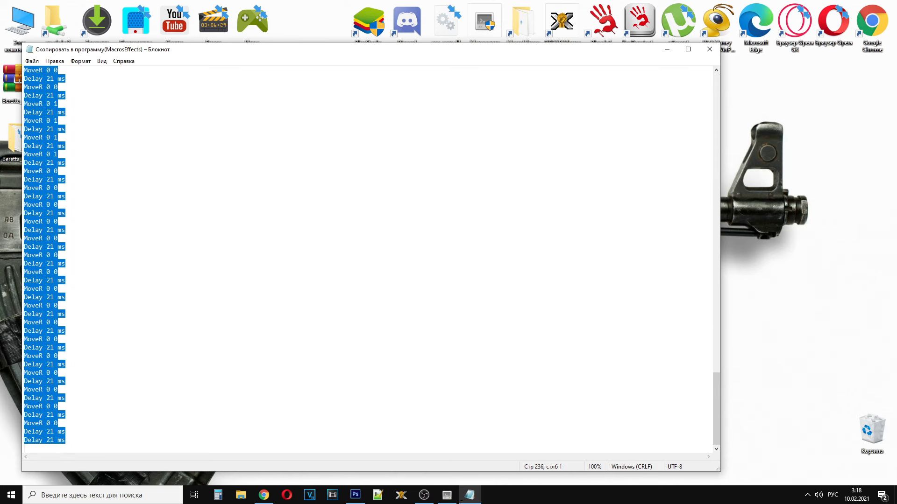
{"action": "left_click", "coordinate": [709, 49]}
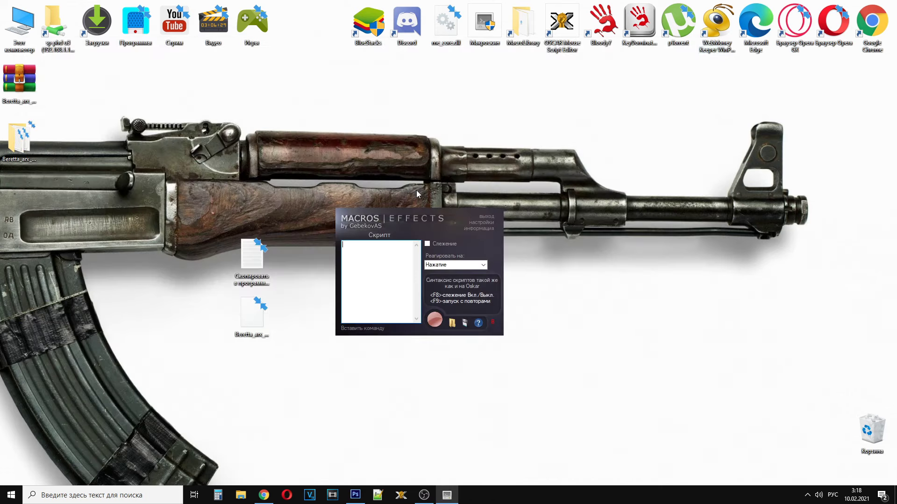
{"action": "left_click", "coordinate": [357, 266]}
{"action": "key", "text": "ctrl+v"}
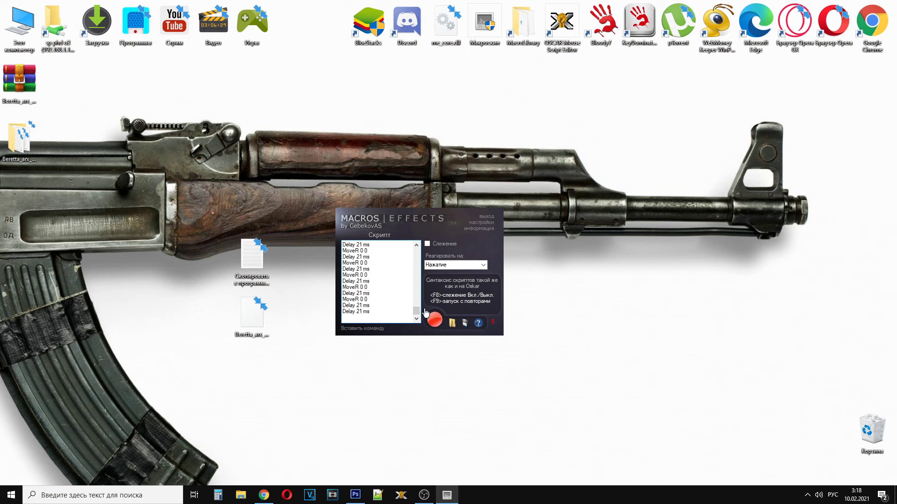
{"action": "mouse_move", "coordinate": [416, 311]}
{"action": "left_mouse_down"}
{"action": "mouse_move", "coordinate": [423, 251]}
{"action": "mouse_move", "coordinate": [417, 311]}
{"action": "left_mouse_up"}
{"action": "scroll", "coordinate": [423, 315], "scroll_direction": "up", "scroll_amount": 15}
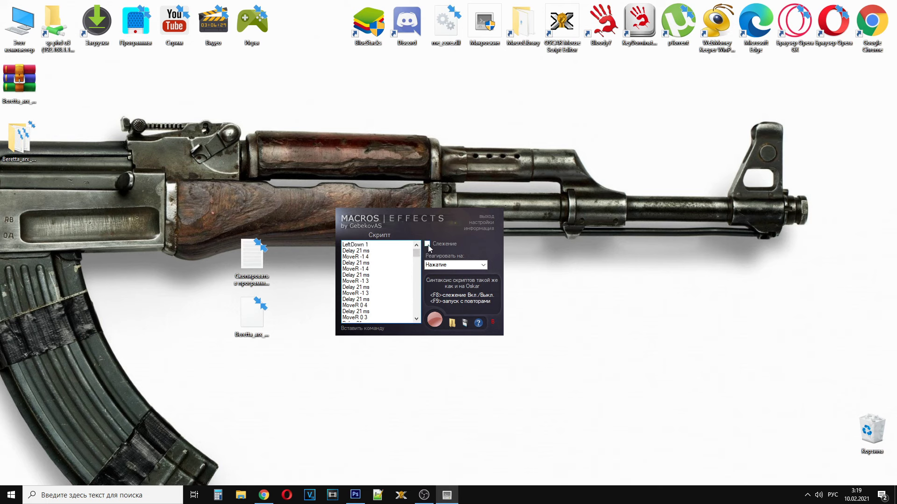
Save the macro in the Documents folder as a Macros Effects file named Beretta
{"action": "left_click", "coordinate": [465, 327]}
{"action": "scroll", "coordinate": [672, 275], "scroll_direction": "down", "scroll_amount": 1}
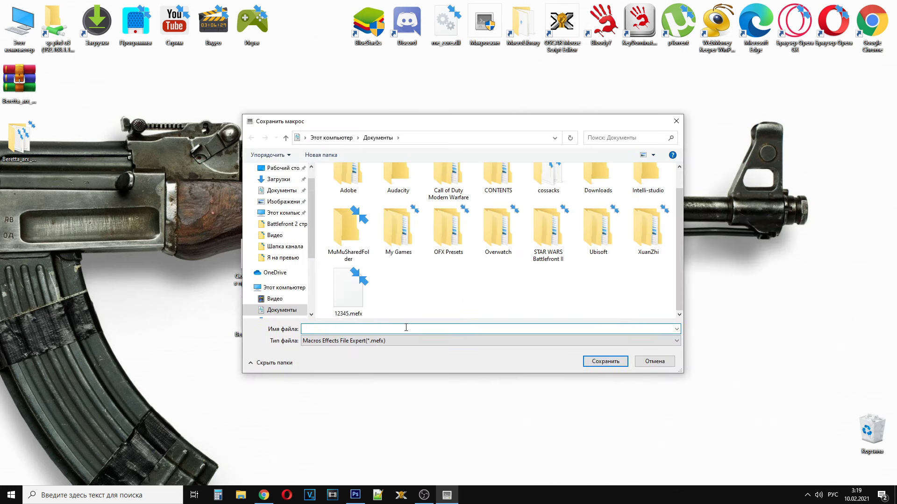
{"action": "type", "text": "И"}
{"action": "key", "text": "BackSpace"}
{"action": "key", "text": "alt+shift"}
{"action": "type", "text": "Beretta"}
{"action": "left_click", "coordinate": [598, 362]}
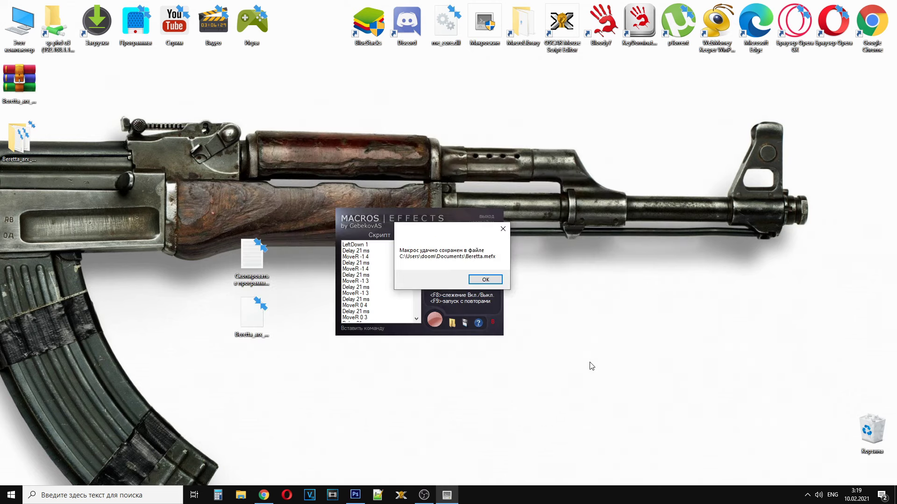
{"action": "left_click", "coordinate": [489, 281]}
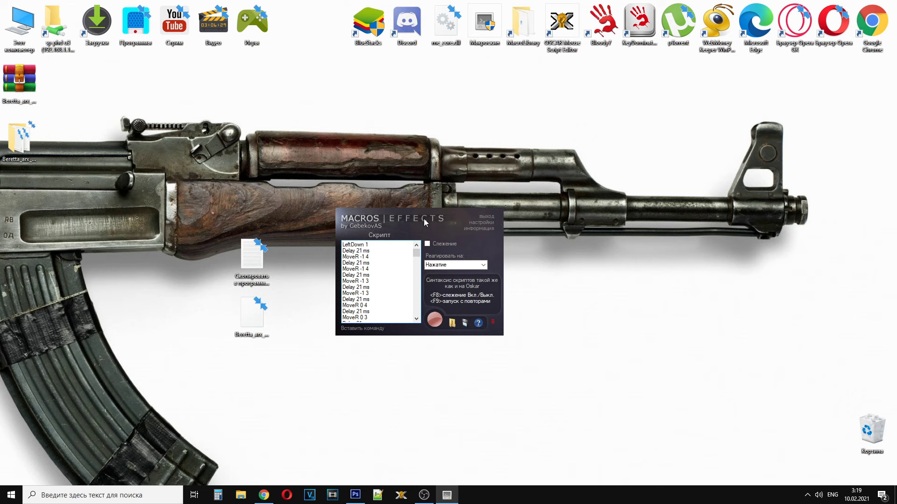
Reposition the macro window and switch macro tracking (Слежение) on and back off
{"action": "left_click_drag", "start_coordinate": [424, 219], "coordinate": [425, 220]}
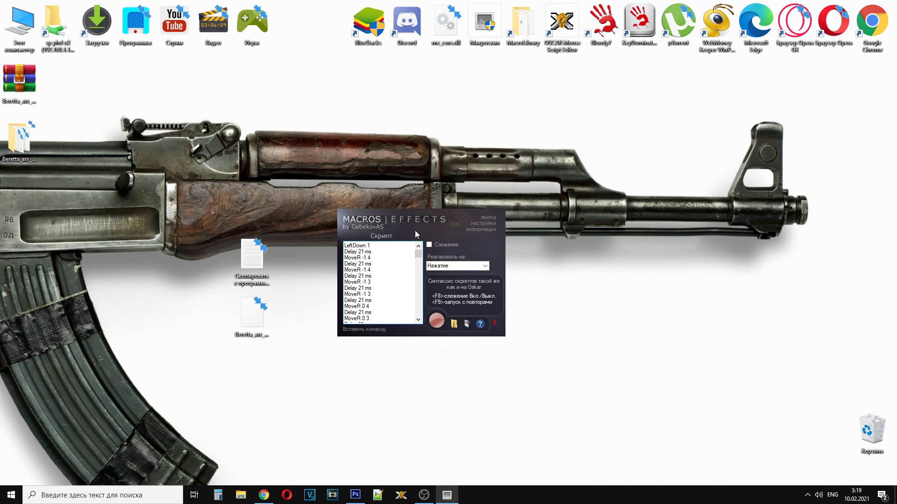
{"action": "left_click_drag", "start_coordinate": [398, 214], "coordinate": [397, 153]}
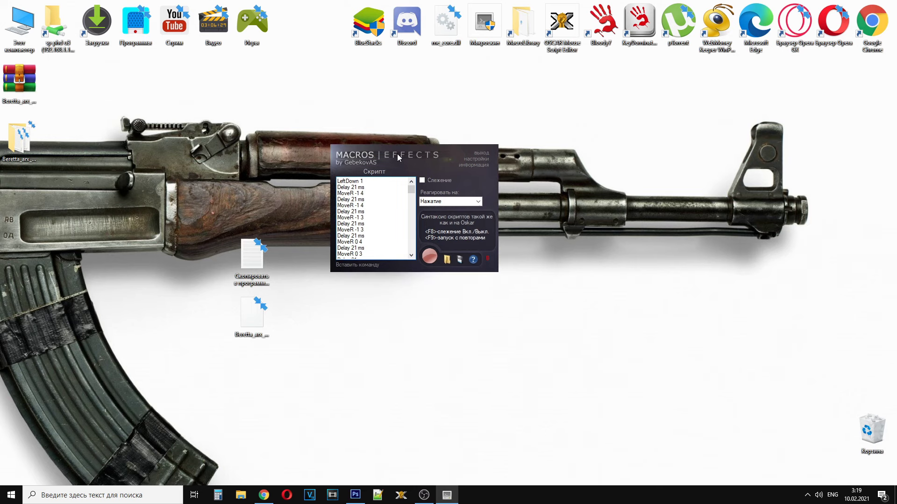
{"action": "key", "text": "F8"}
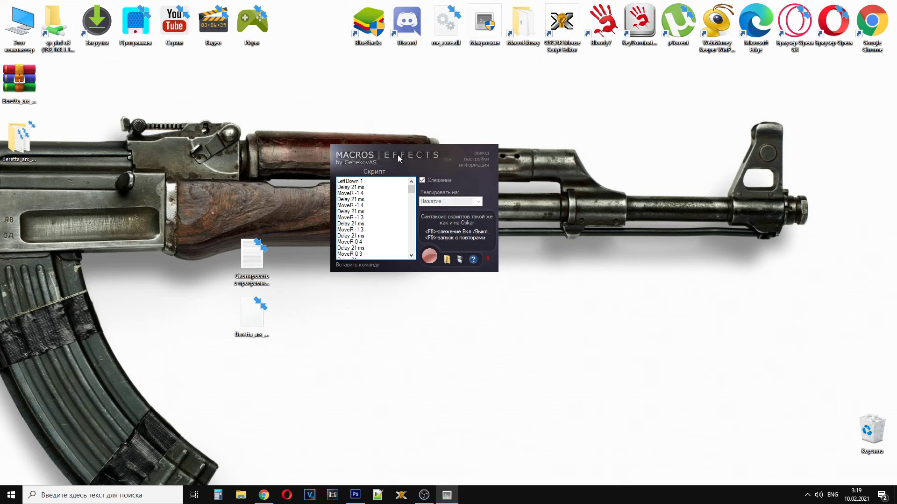
{"action": "left_click_drag", "start_coordinate": [404, 153], "coordinate": [432, 178]}
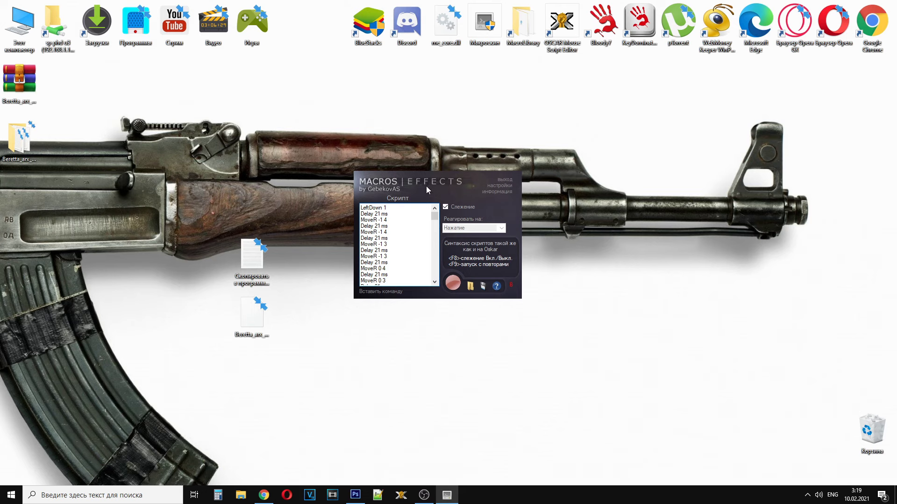
{"action": "left_click_drag", "start_coordinate": [425, 186], "coordinate": [401, 217]}
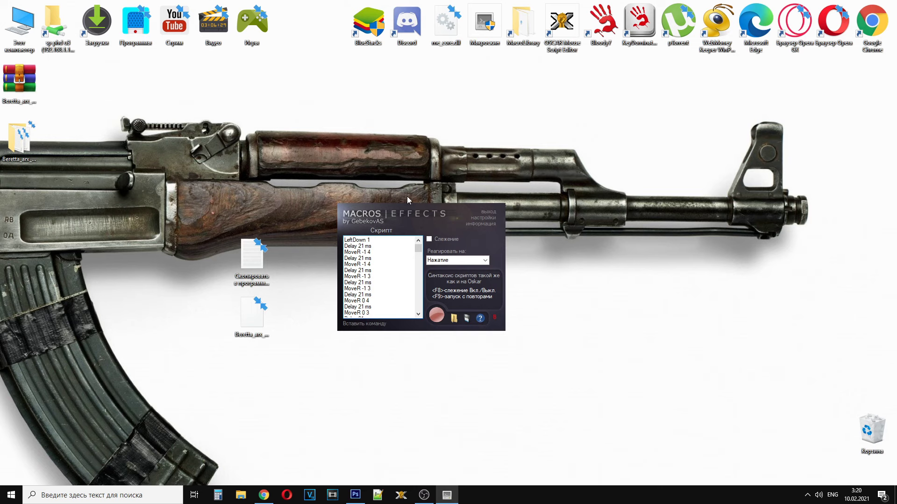
Load the HOWA_TYPE_89 .amc macro from the Documents folder and close its macro information window
{"action": "left_click", "coordinate": [455, 322]}
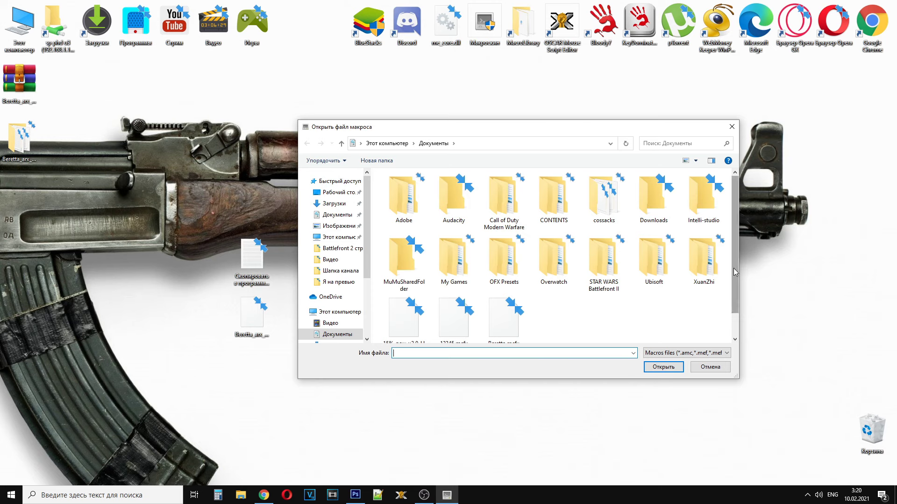
{"action": "scroll", "coordinate": [733, 268], "scroll_direction": "down", "scroll_amount": 1}
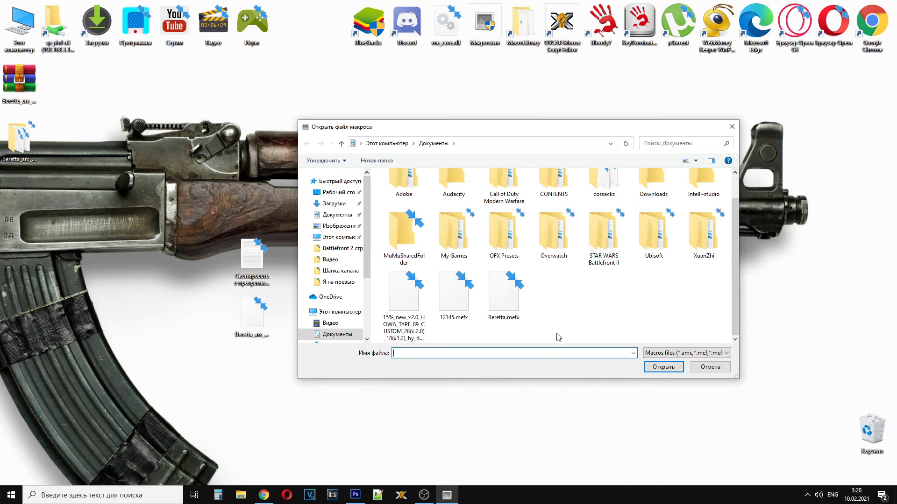
{"action": "left_click", "coordinate": [415, 318]}
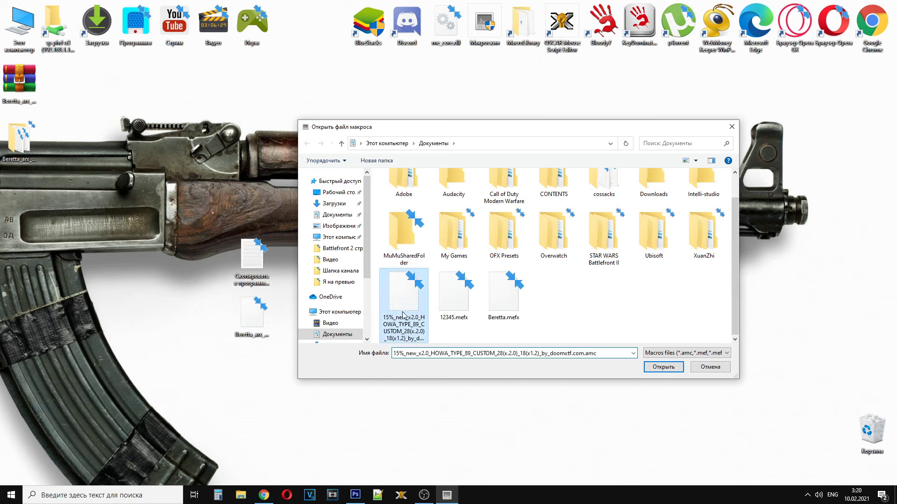
{"action": "left_click", "coordinate": [254, 323]}
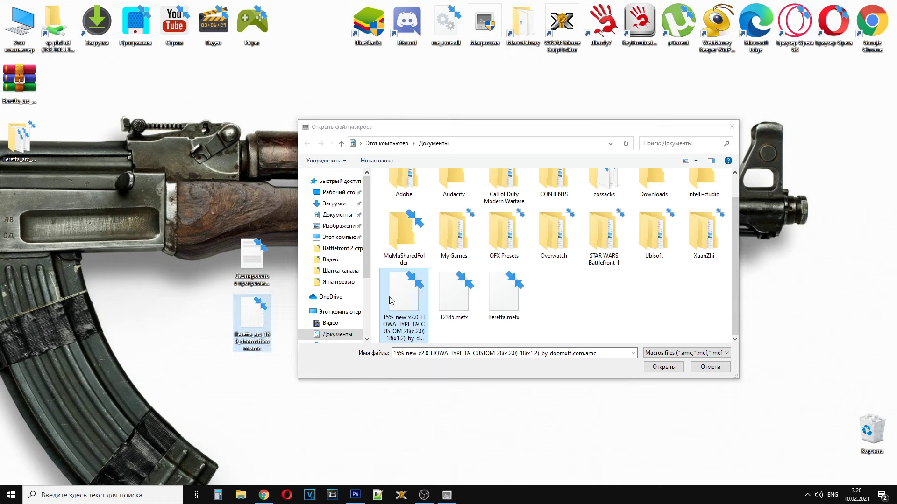
{"action": "left_click", "coordinate": [406, 301]}
{"action": "left_click", "coordinate": [677, 368]}
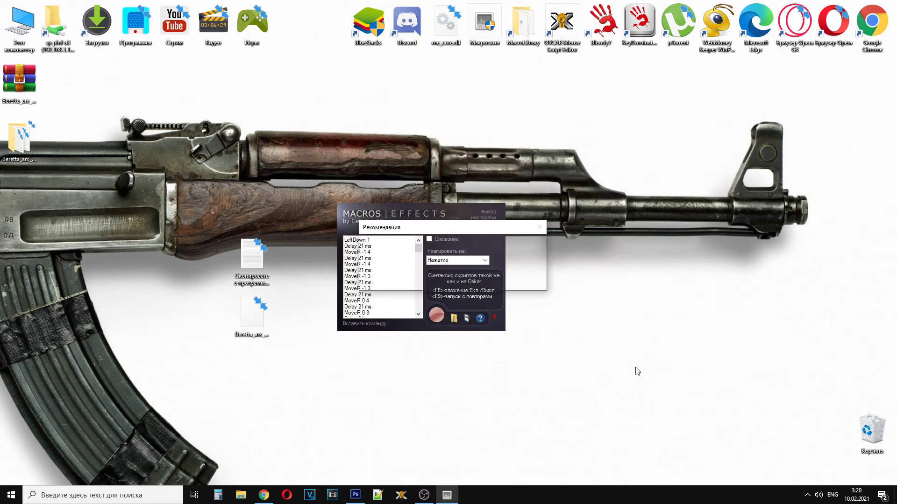
{"action": "left_click", "coordinate": [485, 285]}
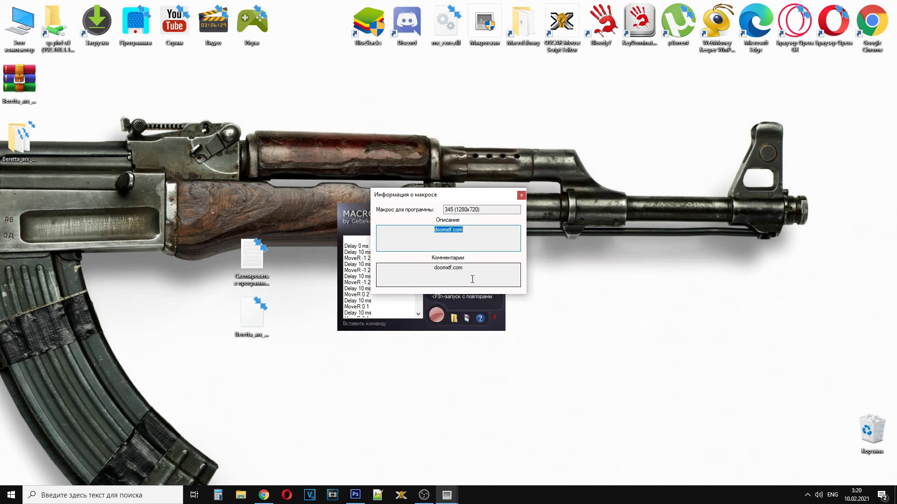
{"action": "left_click", "coordinate": [522, 195]}
Remove the empty space at the start of the script and save the macro in Documents as howa
{"action": "left_click", "coordinate": [366, 240]}
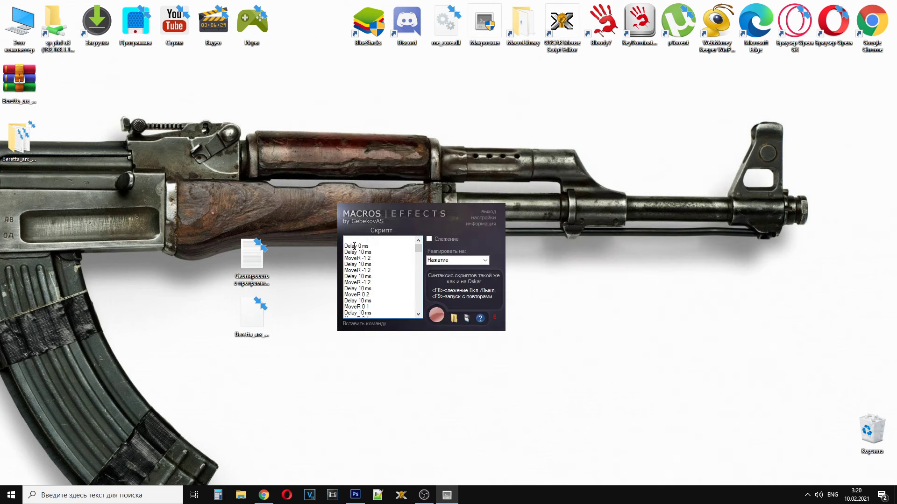
{"action": "key", "text": "Delete"}
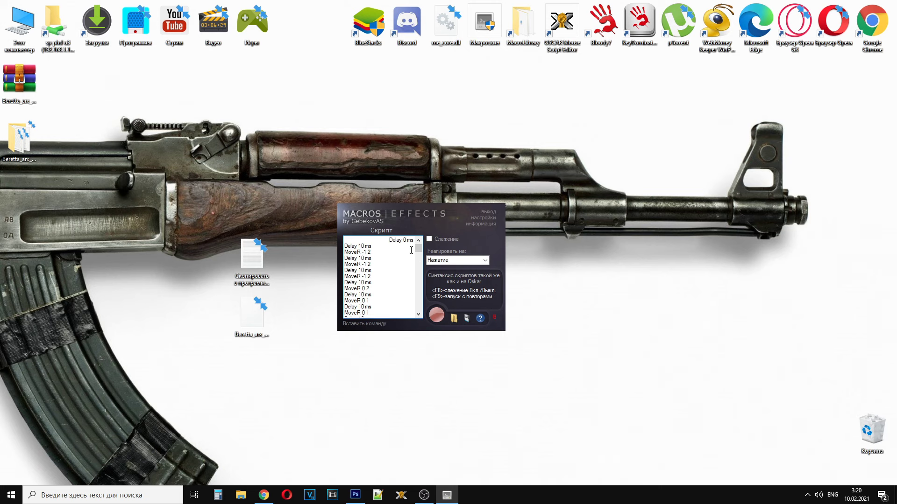
{"action": "left_click", "coordinate": [467, 318]}
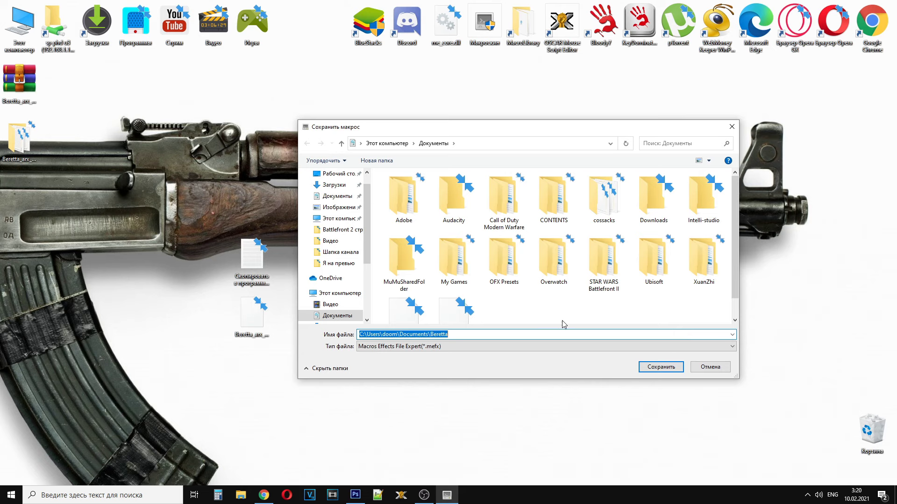
{"action": "left_click_drag", "start_coordinate": [739, 275], "coordinate": [736, 275]}
{"action": "scroll", "coordinate": [607, 300], "scroll_direction": "down", "scroll_amount": 1}
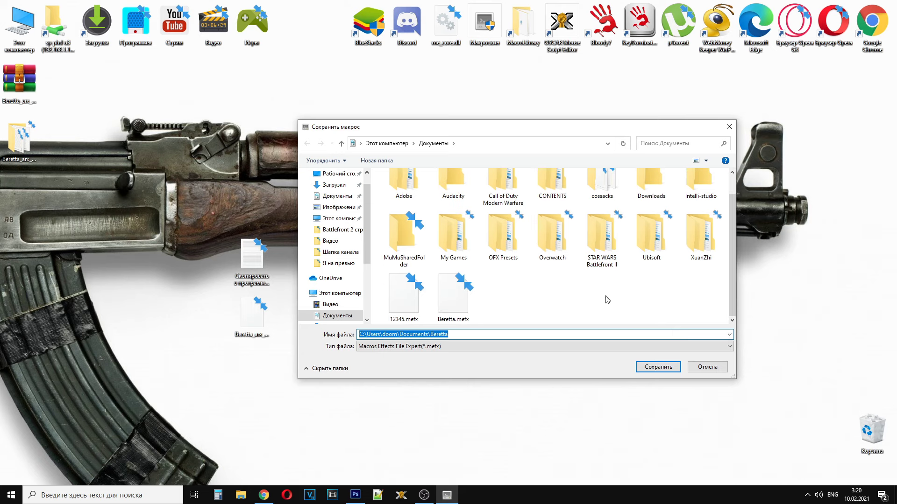
{"action": "type", "text": "howa"}
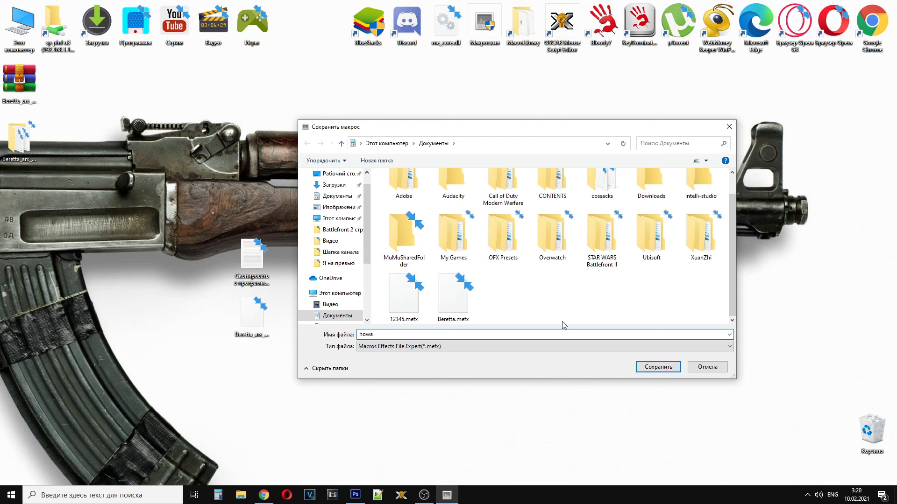
{"action": "left_click", "coordinate": [647, 367]}
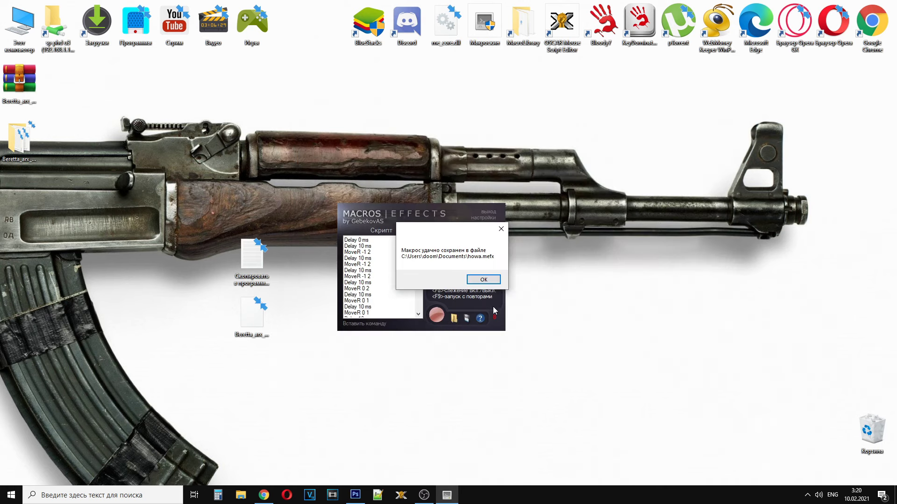
{"action": "left_click", "coordinate": [497, 285]}
{"action": "left_click", "coordinate": [467, 319]}
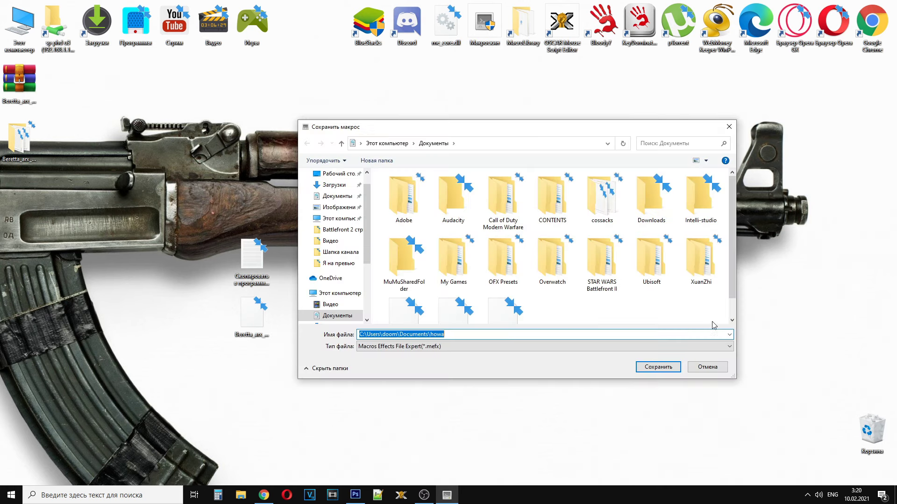
{"action": "left_click", "coordinate": [708, 368]}
Turn tracking (Слежение) on for the howa macro, shift the program window slightly, and turn tracking off
{"action": "key", "text": "F8"}
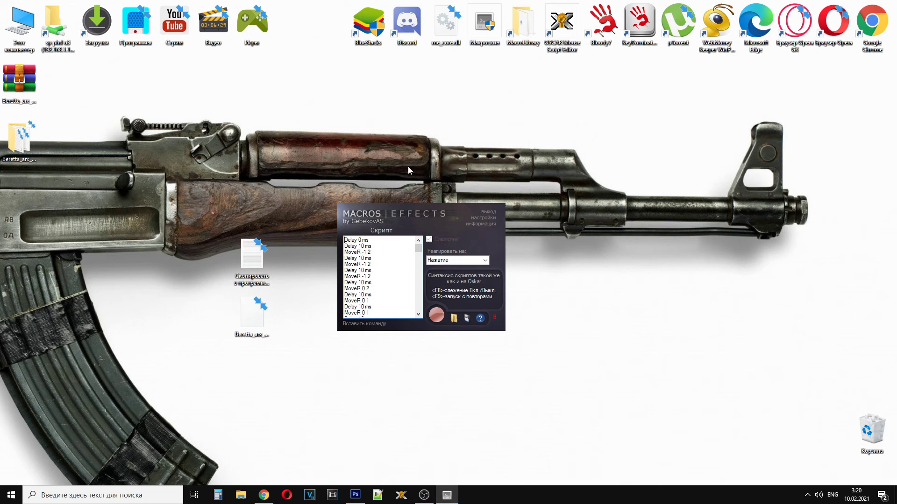
{"action": "left_click_drag", "start_coordinate": [419, 209], "coordinate": [401, 182]}
{"action": "key", "text": "F8"}
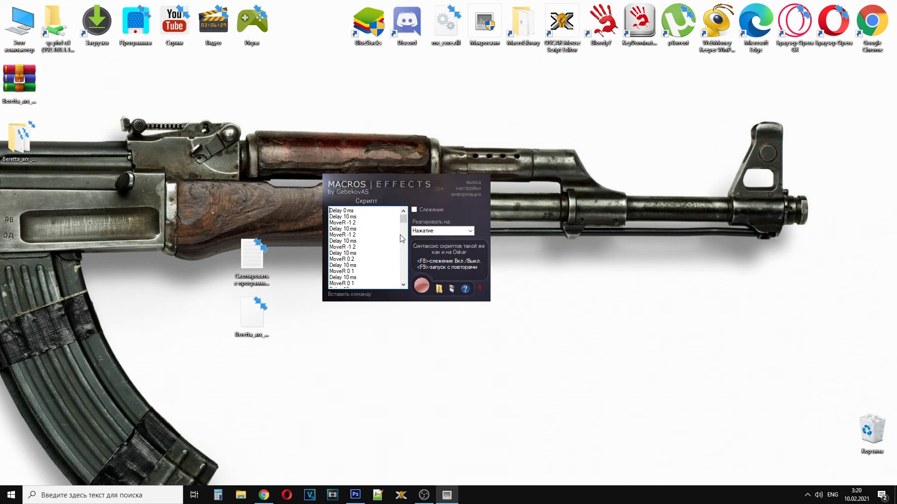
Reload the HOWA_TYPE_89 macro from the Documents folder and dismiss its information window
{"action": "left_click", "coordinate": [439, 290]}
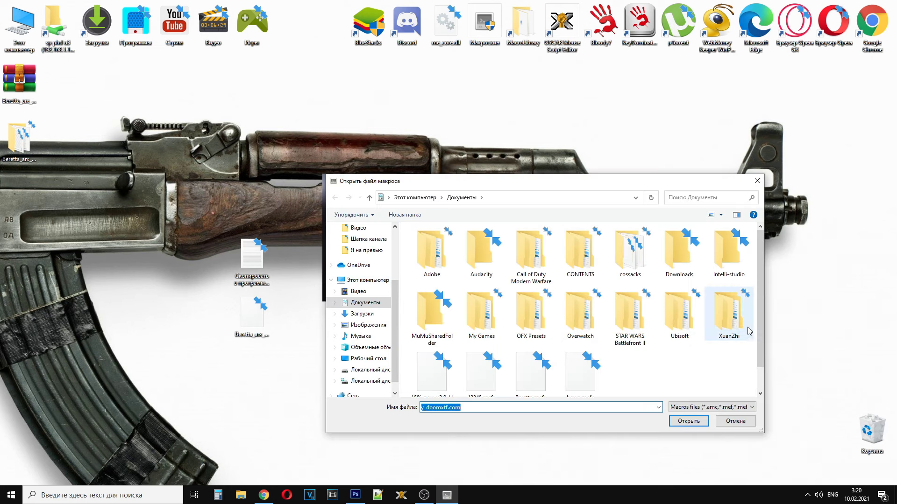
{"action": "scroll", "coordinate": [762, 330], "scroll_direction": "down", "scroll_amount": 1}
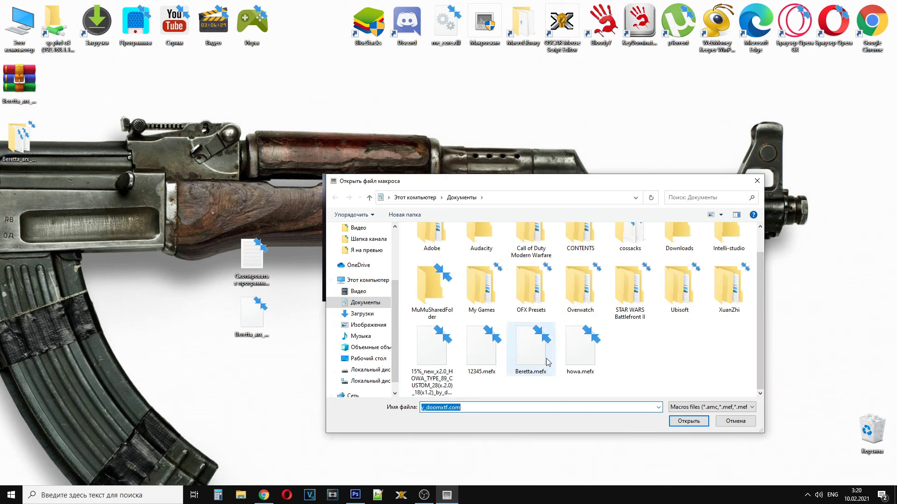
{"action": "left_click", "coordinate": [757, 181]}
{"action": "key", "text": "Return"}
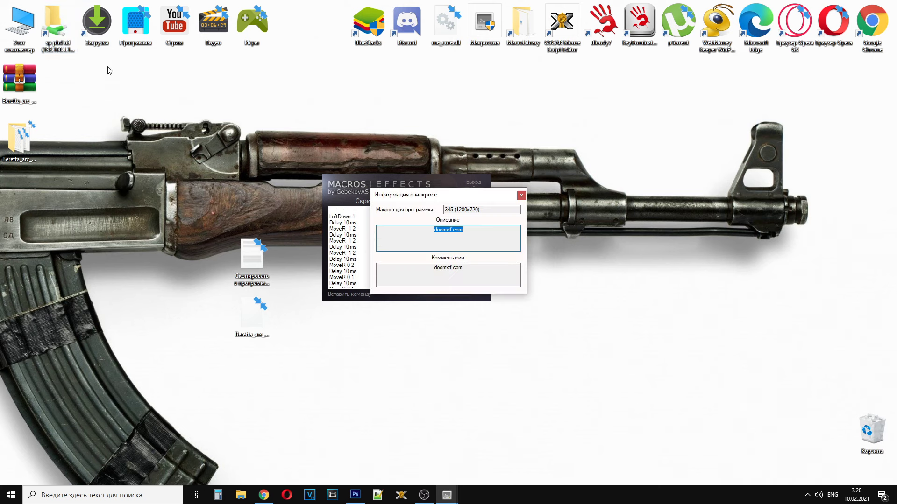
{"action": "left_click", "coordinate": [521, 197]}
Move the Beretta .amc file from the desktop into the Documents folder and close the folder window
{"action": "double_click", "coordinate": [19, 23]}
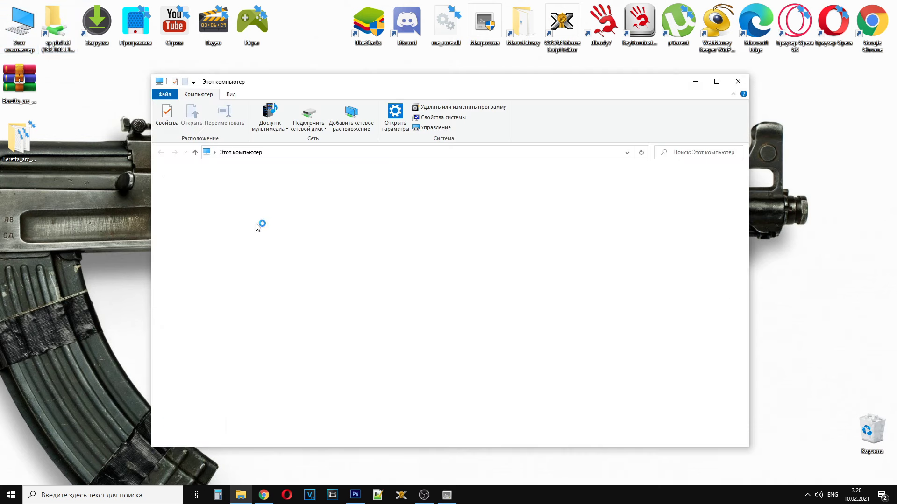
{"action": "left_click_drag", "start_coordinate": [354, 98], "coordinate": [472, 90]}
{"action": "double_click", "coordinate": [486, 180]}
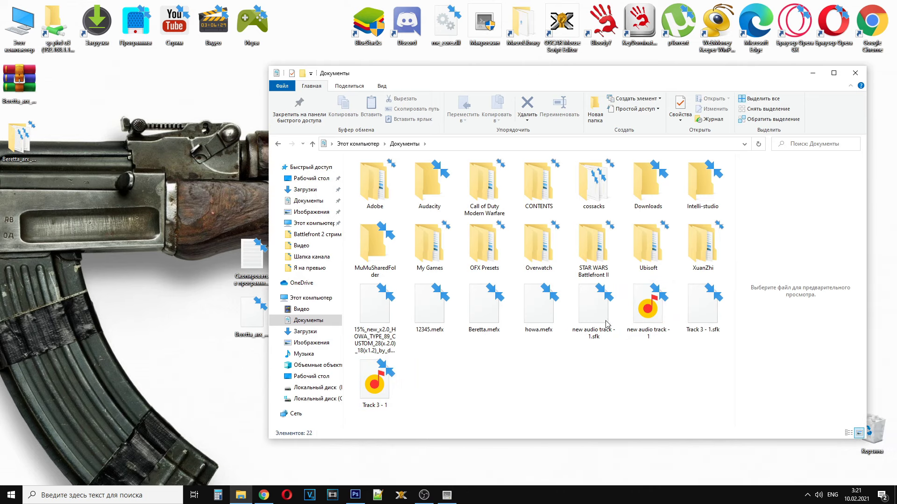
{"action": "left_click", "coordinate": [251, 317]}
{"action": "left_click_drag", "start_coordinate": [257, 325], "coordinate": [463, 372]}
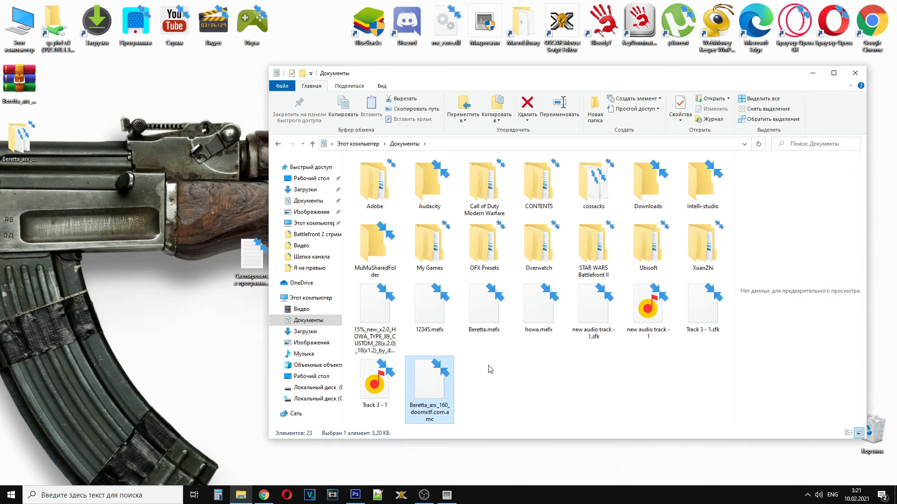
{"action": "left_click", "coordinate": [863, 72]}
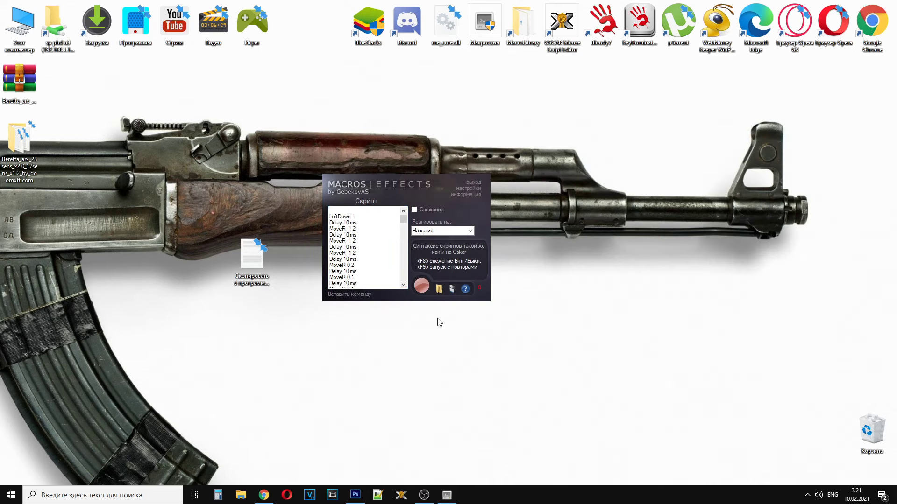
Load Beretta_arx_160_doomxtf.com.amc from Documents into Macros Effects and close its information window
{"action": "left_click", "coordinate": [440, 290]}
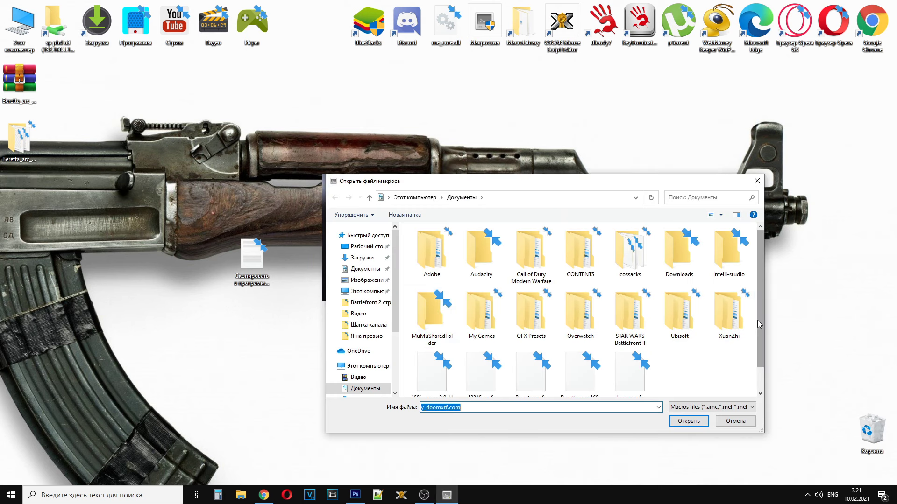
{"action": "left_click_drag", "start_coordinate": [757, 320], "coordinate": [756, 357]}
{"action": "left_click", "coordinate": [585, 357]}
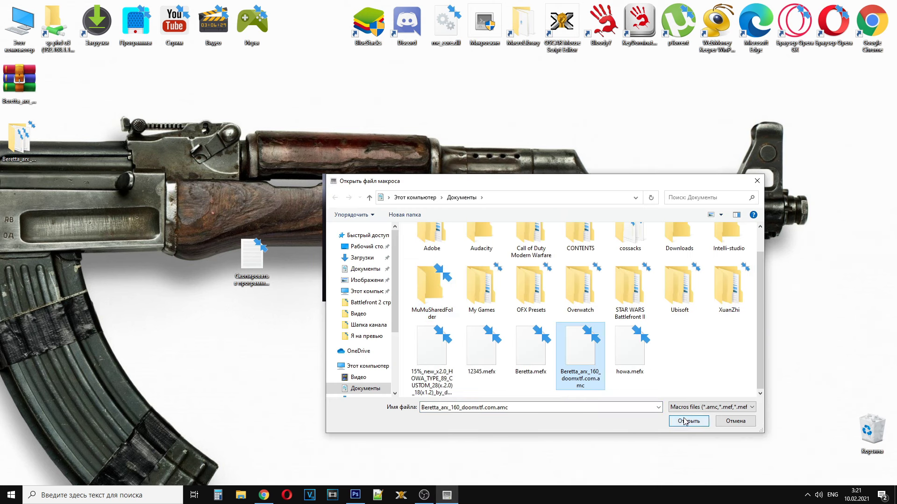
{"action": "left_click", "coordinate": [687, 421]}
{"action": "left_click", "coordinate": [482, 281]}
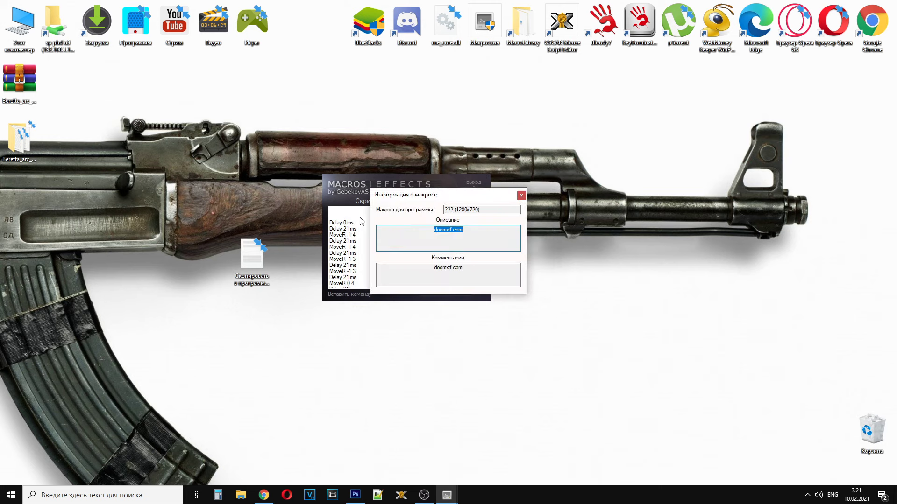
{"action": "left_click", "coordinate": [521, 195]}
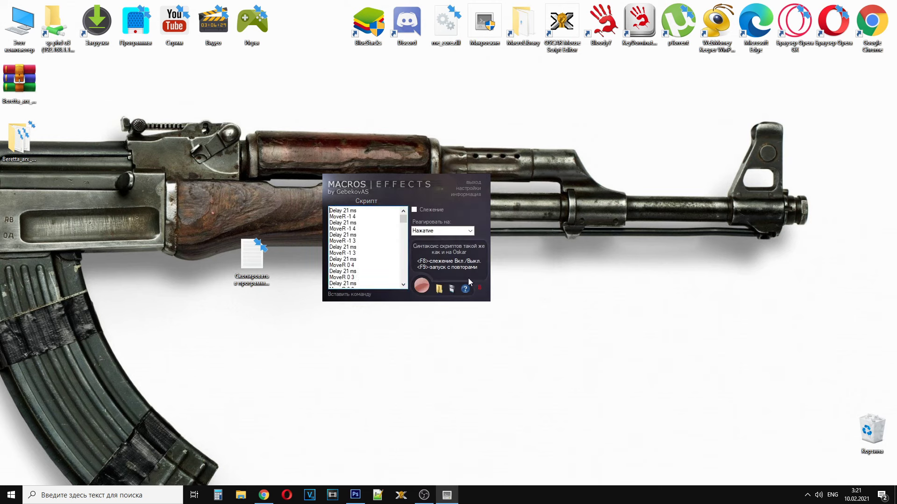
Save the loaded Beretta macro in Documents as a Macros Effects file named 111122222
{"action": "left_click", "coordinate": [456, 289]}
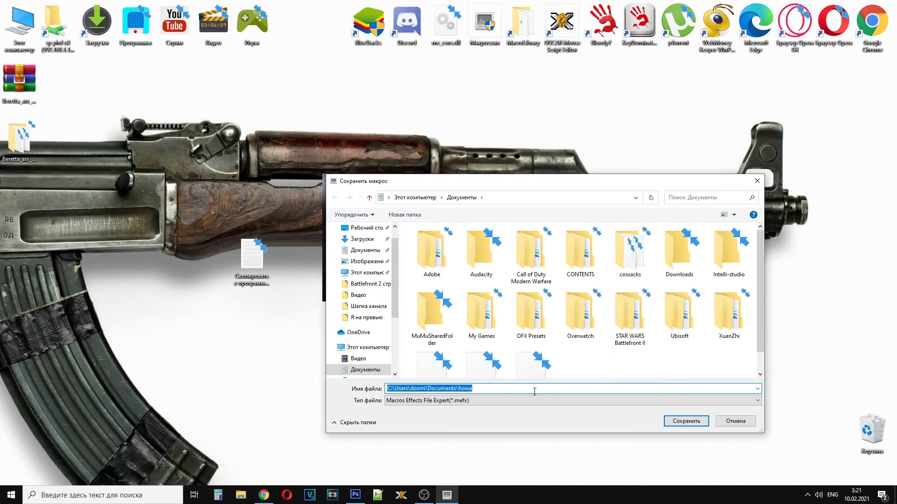
{"action": "type", "text": "111122222"}
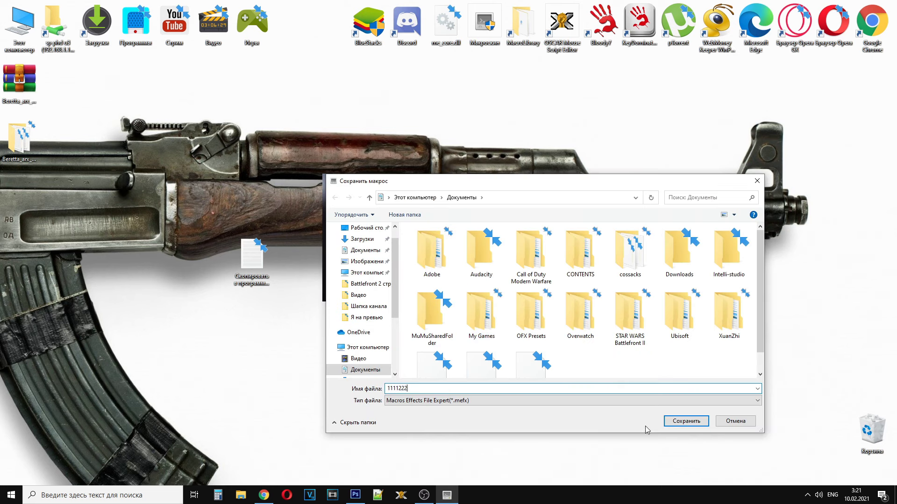
{"action": "left_click", "coordinate": [681, 421]}
{"action": "left_click", "coordinate": [494, 280]}
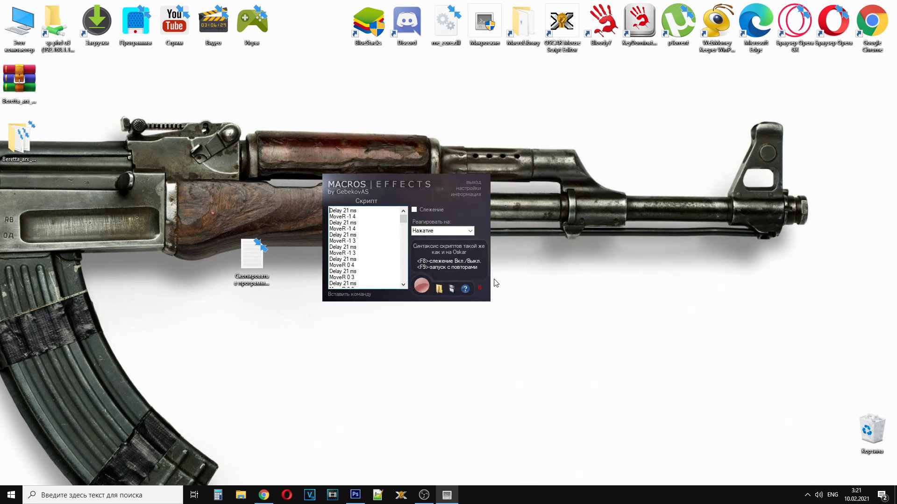
Load the saved 111122222 macro from Documents and close its information window
{"action": "left_click", "coordinate": [439, 289]}
{"action": "left_click_drag", "start_coordinate": [758, 337], "coordinate": [758, 360]}
{"action": "left_click", "coordinate": [530, 348]}
{"action": "left_click", "coordinate": [689, 421]}
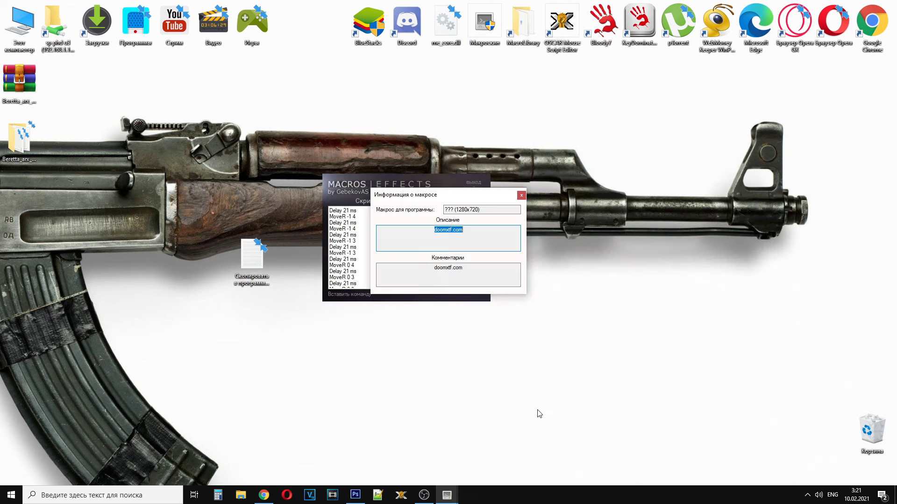
{"action": "left_click", "coordinate": [522, 195]}
Switch tracking (Слежение) on and back off for the 111122222 macro and reposition the program window
{"action": "mouse_move", "coordinate": [401, 189]}
{"action": "left_mouse_down"}
{"action": "mouse_move", "coordinate": [405, 167]}
{"action": "mouse_move", "coordinate": [404, 199]}
{"action": "left_mouse_up"}
{"action": "left_click", "coordinate": [272, 260]}
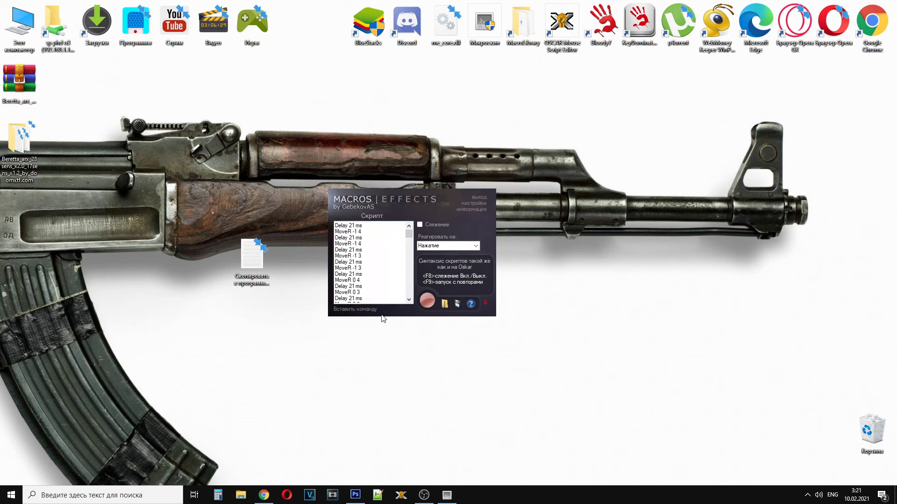
{"action": "left_click", "coordinate": [410, 197]}
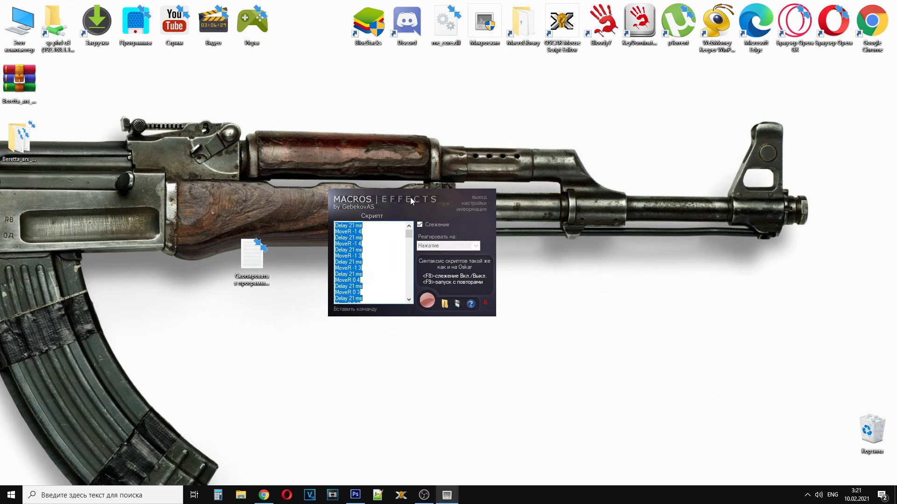
{"action": "left_click_drag", "start_coordinate": [410, 198], "coordinate": [374, 304]}
{"action": "left_click_drag", "start_coordinate": [400, 213], "coordinate": [399, 208]}
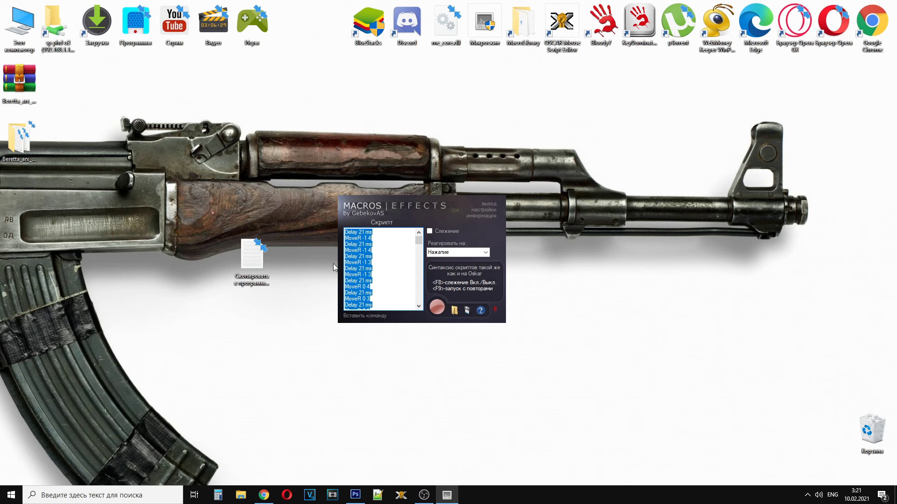
Select the entire script in the script field and clear the selection
{"action": "left_click", "coordinate": [345, 232]}
{"action": "left_click", "coordinate": [372, 263], "text": "shift"}
{"action": "key", "text": "ctrl+a"}
{"action": "left_click", "coordinate": [383, 249]}
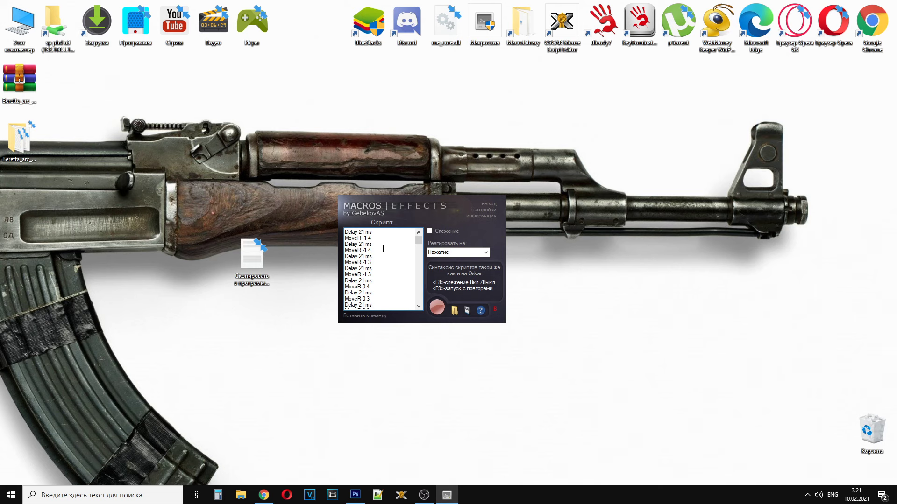
Browse the macro files stored in Documents through the open-macro dialog and close it without loading a file
{"action": "left_click", "coordinate": [455, 310]}
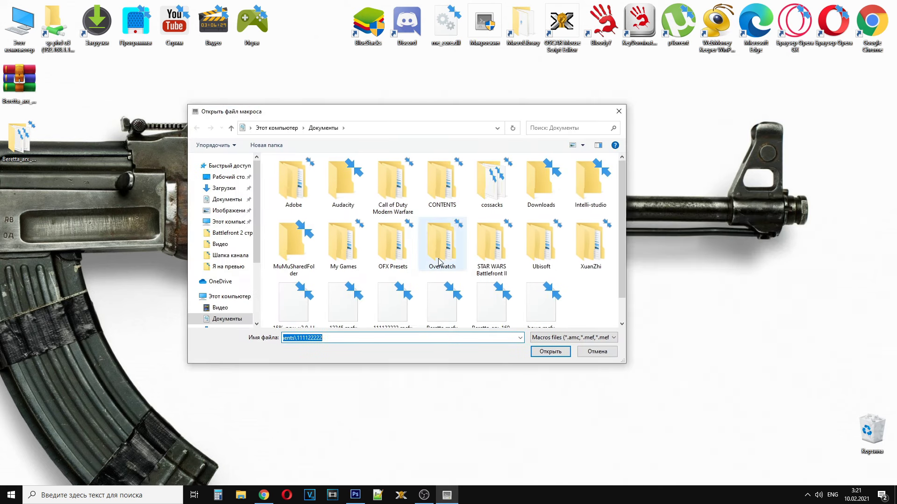
{"action": "left_click_drag", "start_coordinate": [618, 278], "coordinate": [615, 313]}
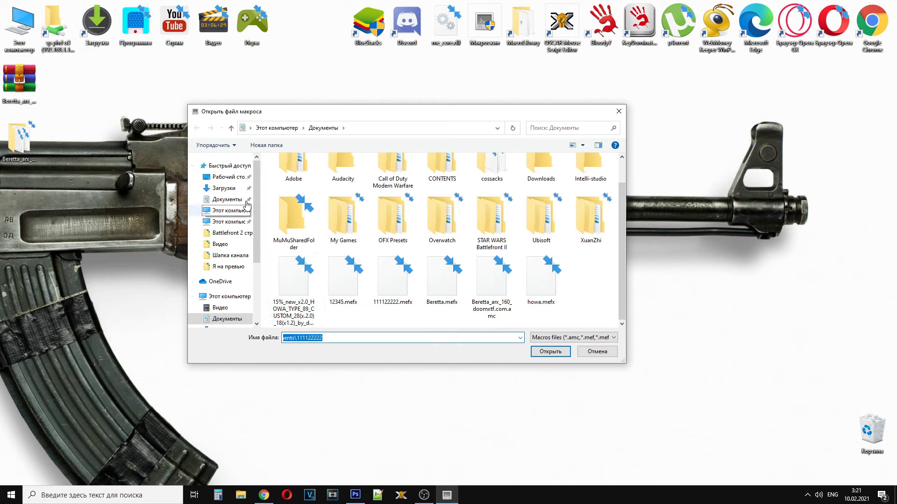
{"action": "left_click", "coordinate": [617, 115]}
{"action": "left_click", "coordinate": [519, 198]}
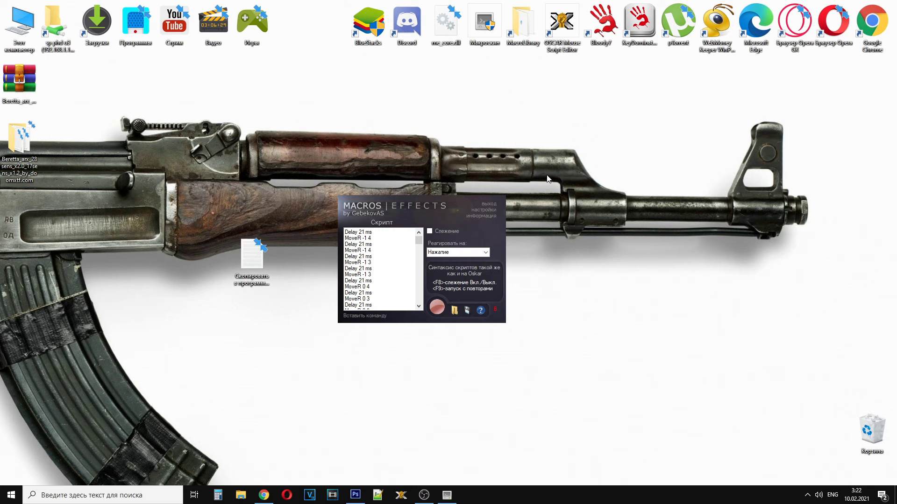
Open the program settings (Настройки) and reposition the settings window above the main window
{"action": "left_click_drag", "start_coordinate": [449, 202], "coordinate": [367, 101]}
{"action": "left_click", "coordinate": [476, 210]}
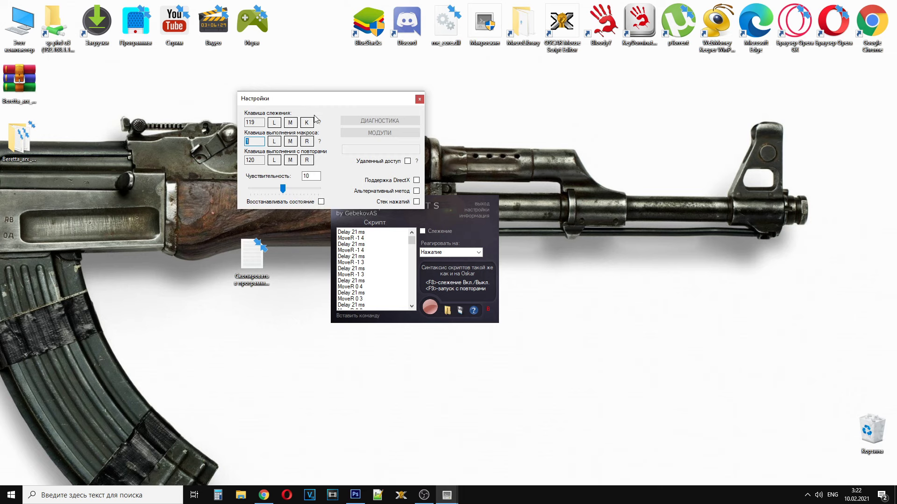
{"action": "left_click_drag", "start_coordinate": [341, 100], "coordinate": [346, 93]}
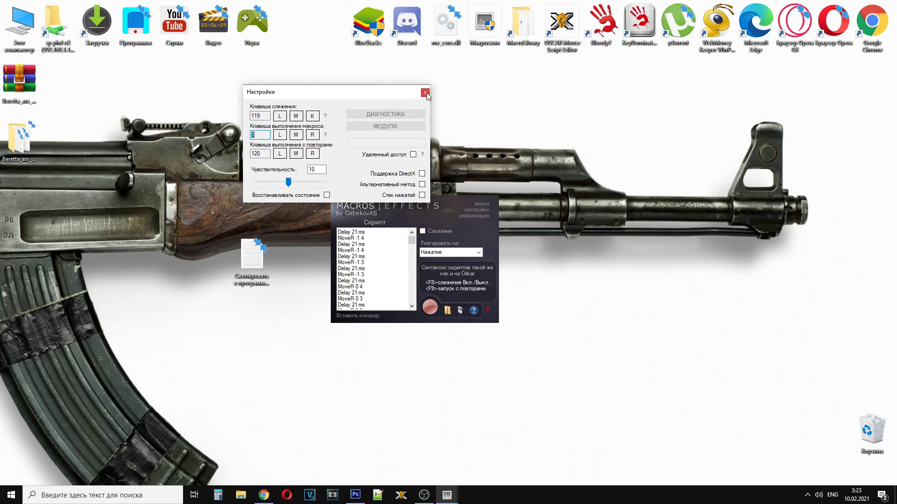
Run the diagnostics check (ДИАГНОСТИКА) from the settings, accepting its notice, and try the modules option (МОДУЛИ)
{"action": "left_click", "coordinate": [412, 115]}
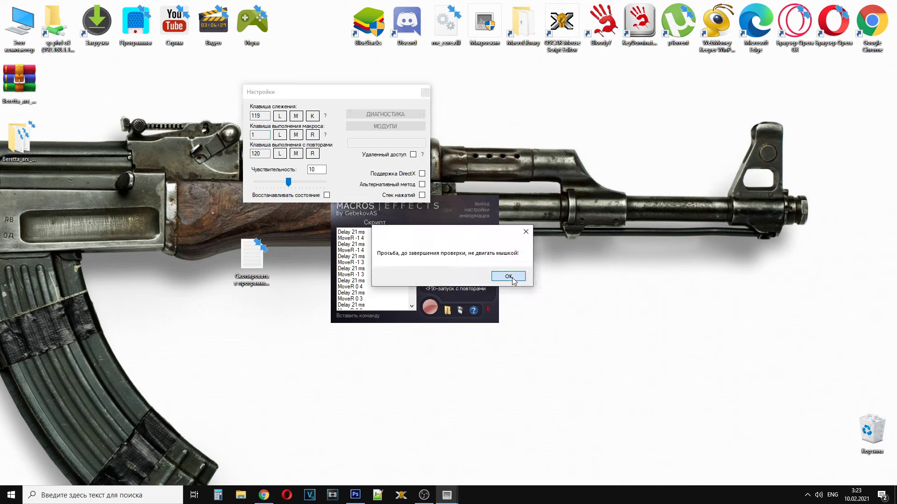
{"action": "left_click", "coordinate": [511, 278]}
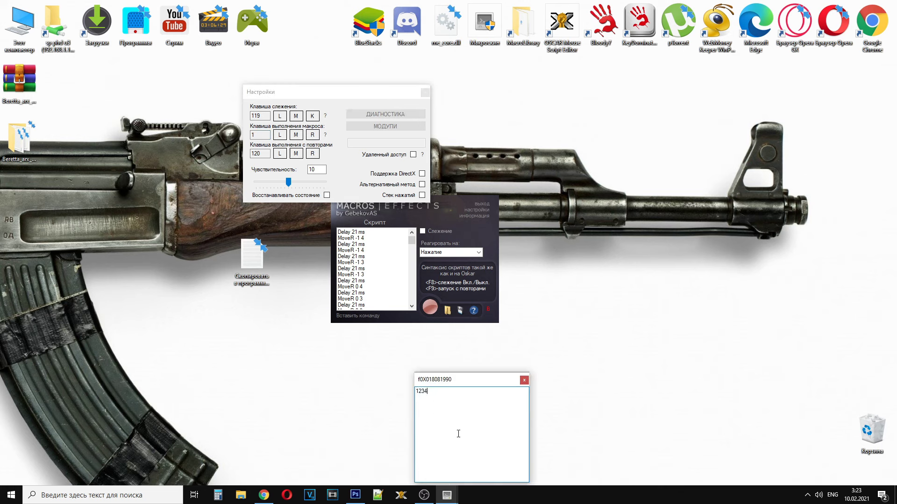
{"action": "left_click", "coordinate": [500, 193]}
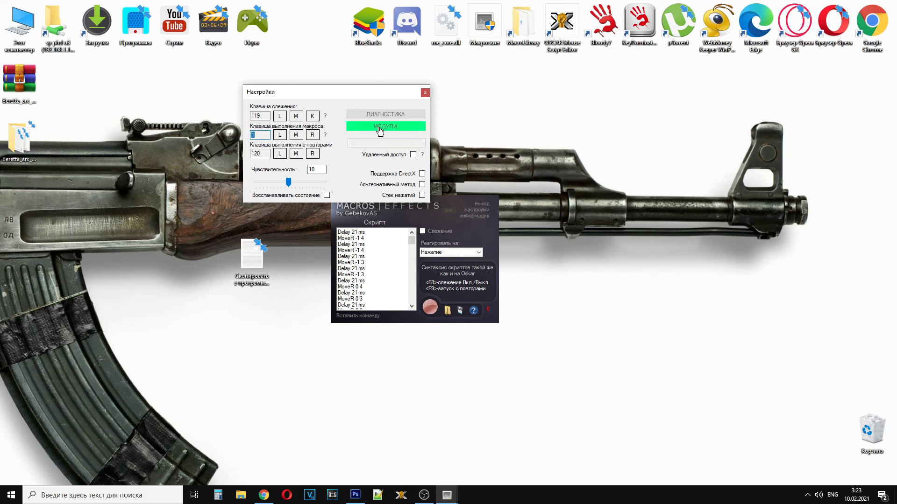
{"action": "left_click", "coordinate": [380, 131]}
{"action": "left_click", "coordinate": [514, 182]}
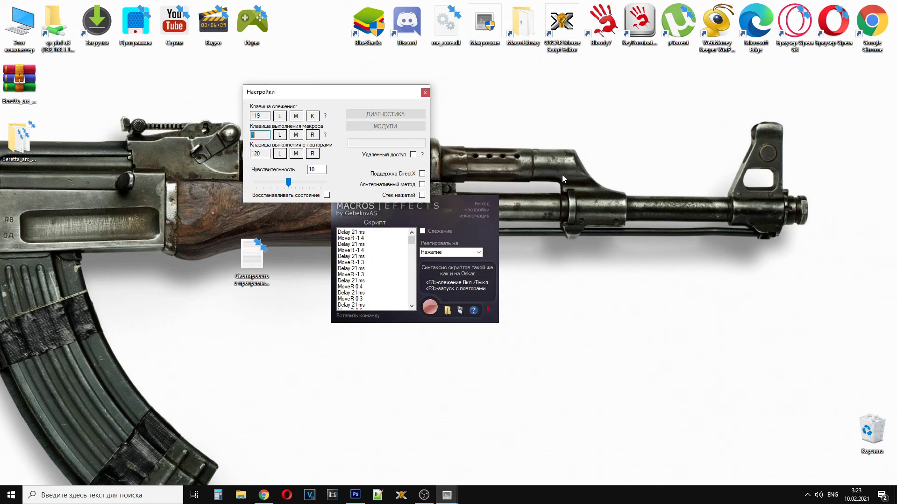